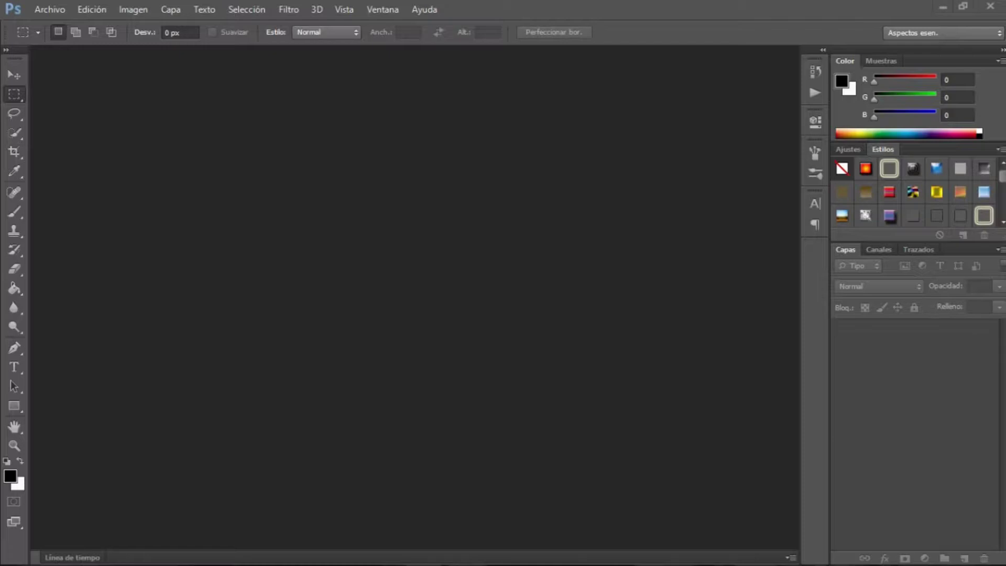
Step: Open the banner template Plantilla de BANNERS.psd
key("alt+a")
key("a")
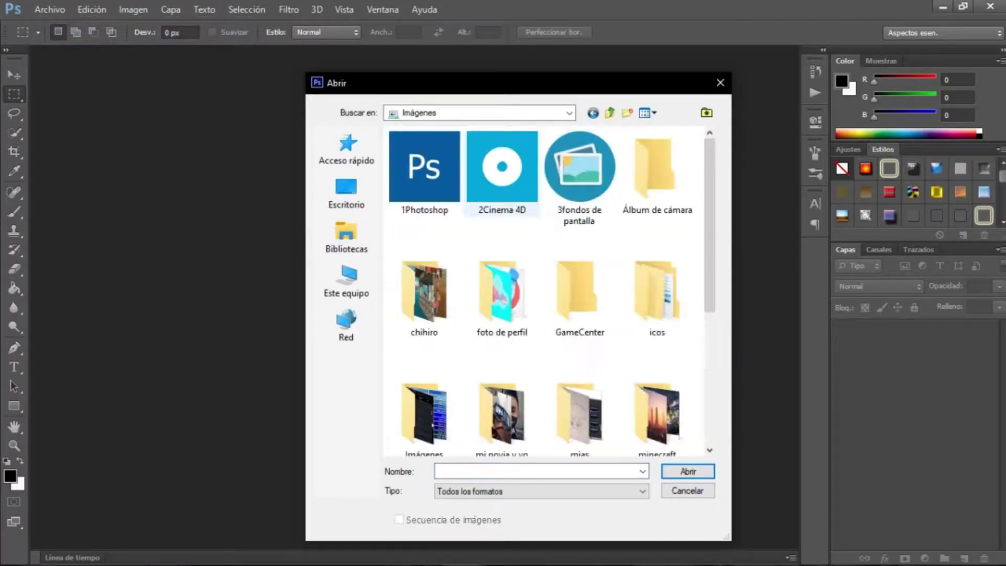
double_click(424, 267)
double_click(427, 166)
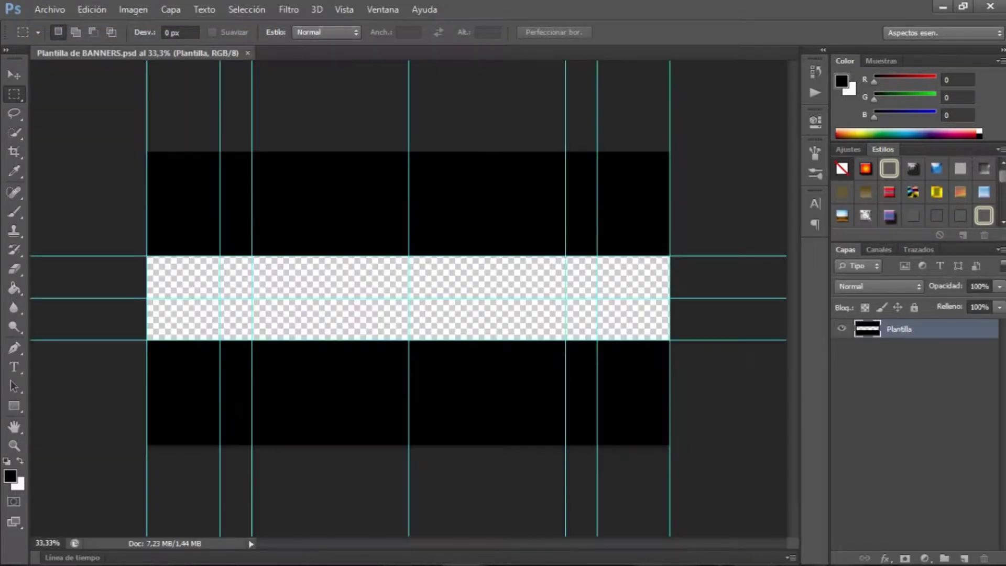
Step: Stretch the Plantilla layer vertically so its transparent band extends slightly beyond the upper and lower horizontal guides
key("ctrl+t")
left_click_drag(409, 445, 410, 489)
key("Return")
Step: Place the mountain image 4F3 from the paisajes subfolder of the 3fondos de pantalla folder into the banner
left_click(91, 9)
left_click(58, 246)
key("BackSpace")
key("BackSpace")
double_click(575, 172)
double_click(420, 165)
key("BackSpace")
scroll(419, 299, "down", 5)
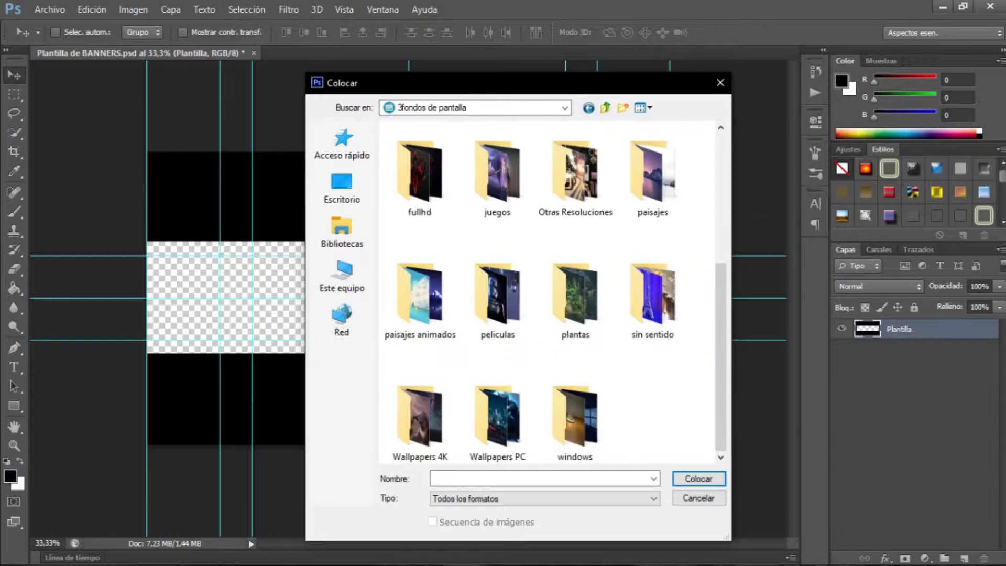
double_click(420, 299)
key("BackSpace")
scroll(548, 293, "down", 5)
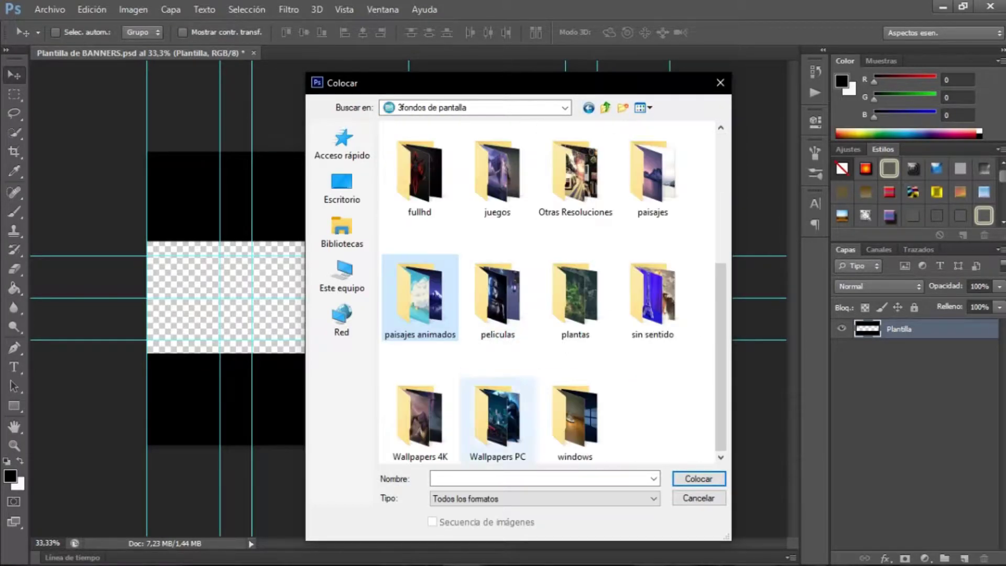
double_click(653, 173)
scroll(524, 262, "up", 3)
double_click(479, 168)
Step: Move and enlarge the placed mountain image so it covers the full banner width and the transparent band
left_click_drag(409, 433, 410, 366)
left_click_drag(427, 257, 427, 280)
left_click_drag(670, 278, 681, 278)
mouse_move(148, 279)
left_mouse_down()
mouse_move(124, 278)
mouse_move(132, 285)
left_mouse_up()
left_click(289, 9)
key("Return")
Step: Apply a Gaussian blur to the 4F3 layer and move it below the Plantilla layer
left_click(288, 9)
mouse_move(314, 101)
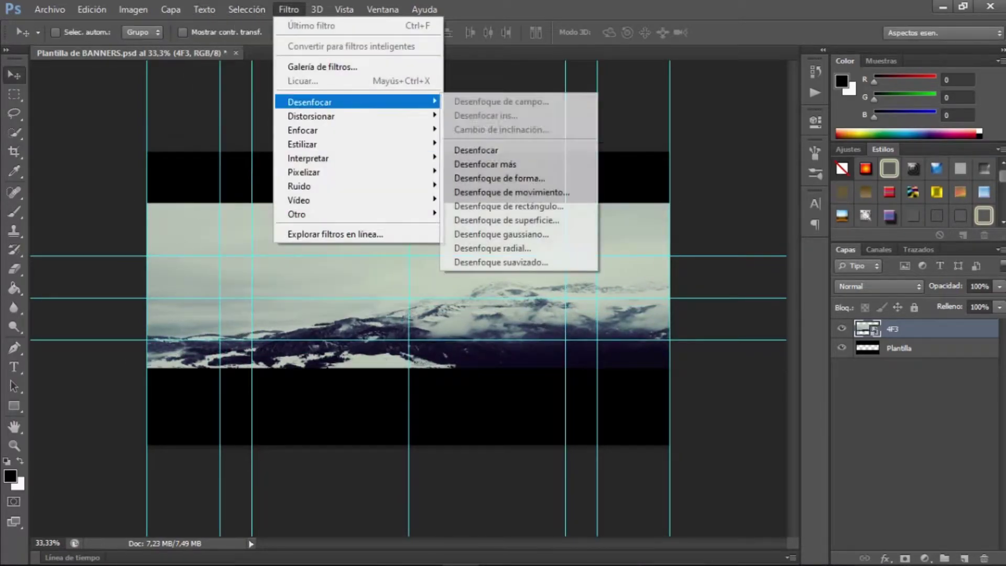
left_click(503, 272)
key("Return")
key("ctrl+[")
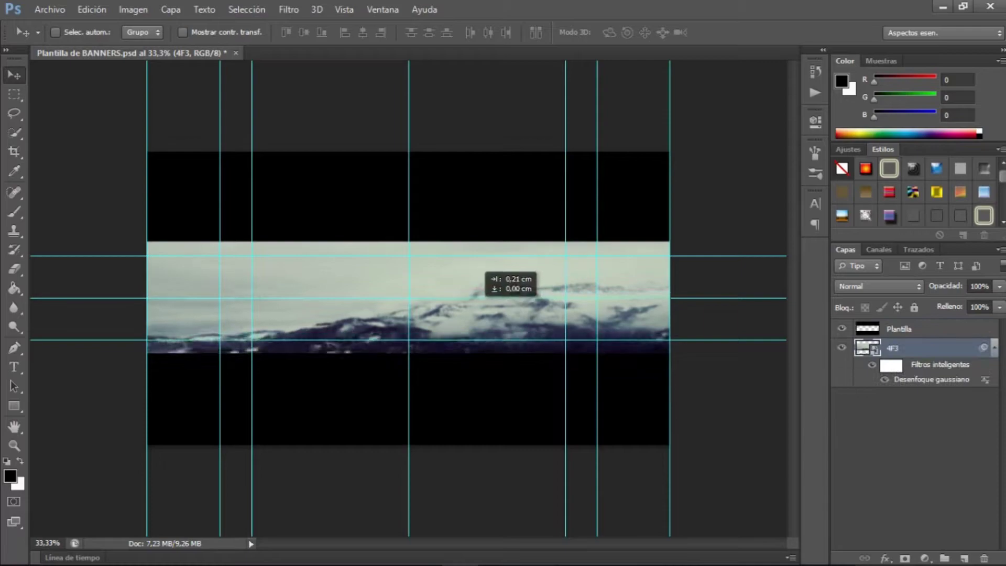
Step: Add an empty layer above 4F3 and set the eraser to a soft 825 px brush with 7% hardness
left_click(964, 559)
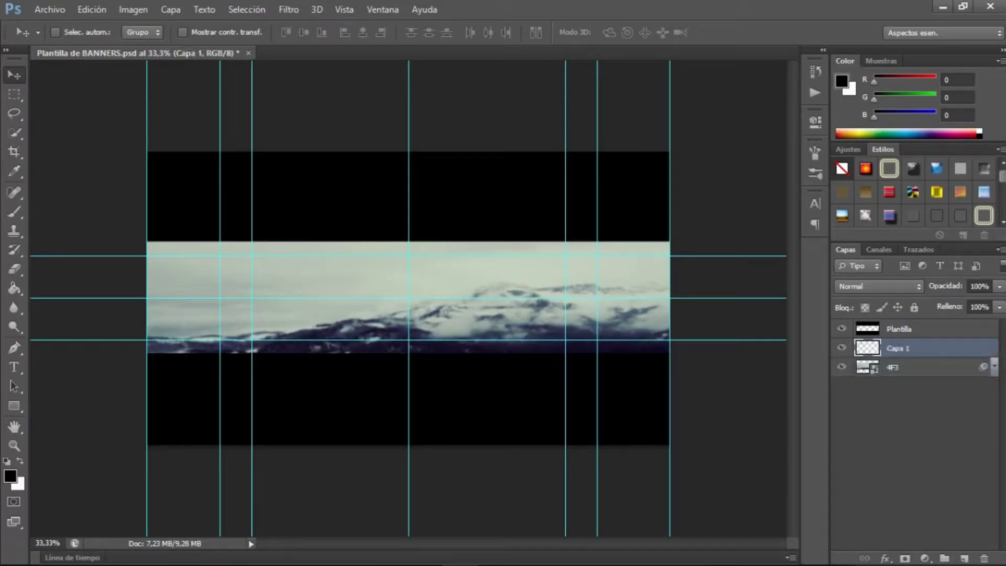
key("e")
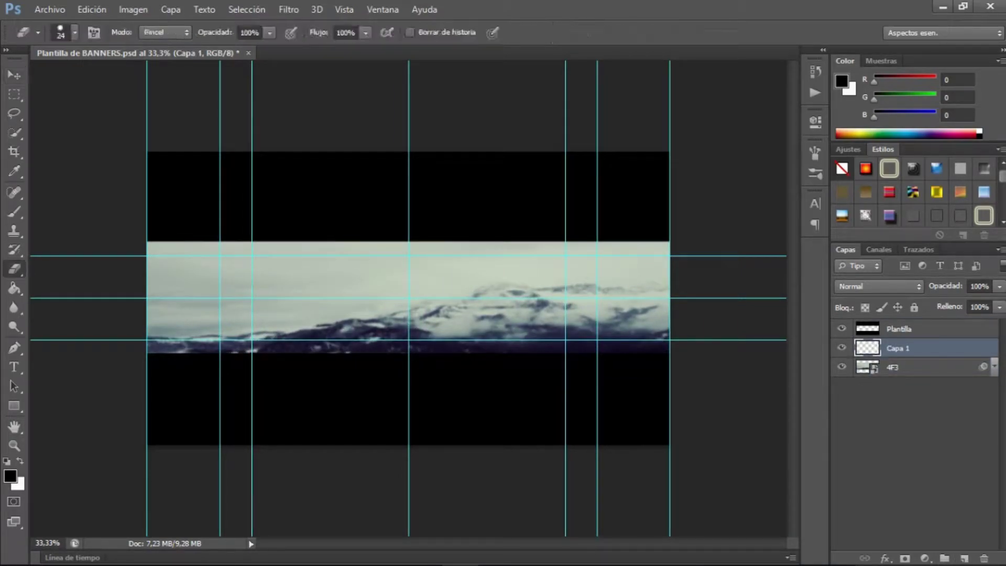
left_click(75, 32)
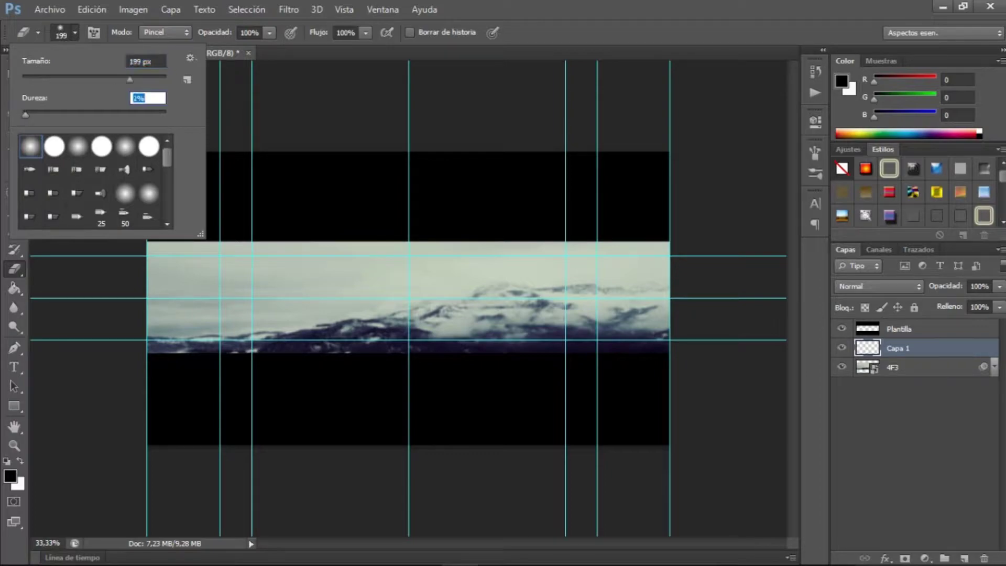
key("Return")
left_click(75, 32)
left_click_drag(129, 80, 154, 80)
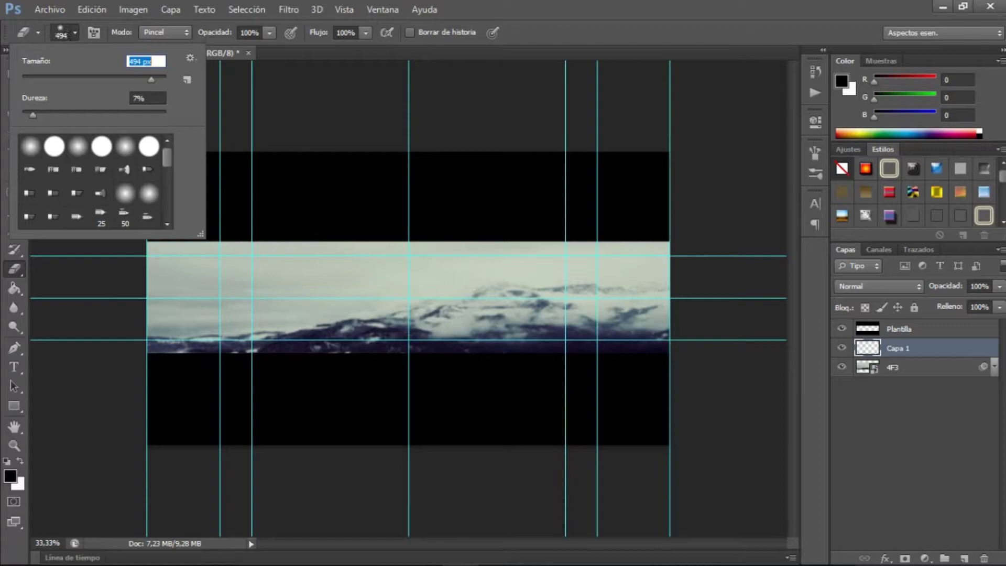
key("Return")
Step: Fill the new layer Capa 1 with grey, RGB 116, 116, 116
key("g")
key("w")
key("i")
key("Return")
key("g")
left_click(367, 294)
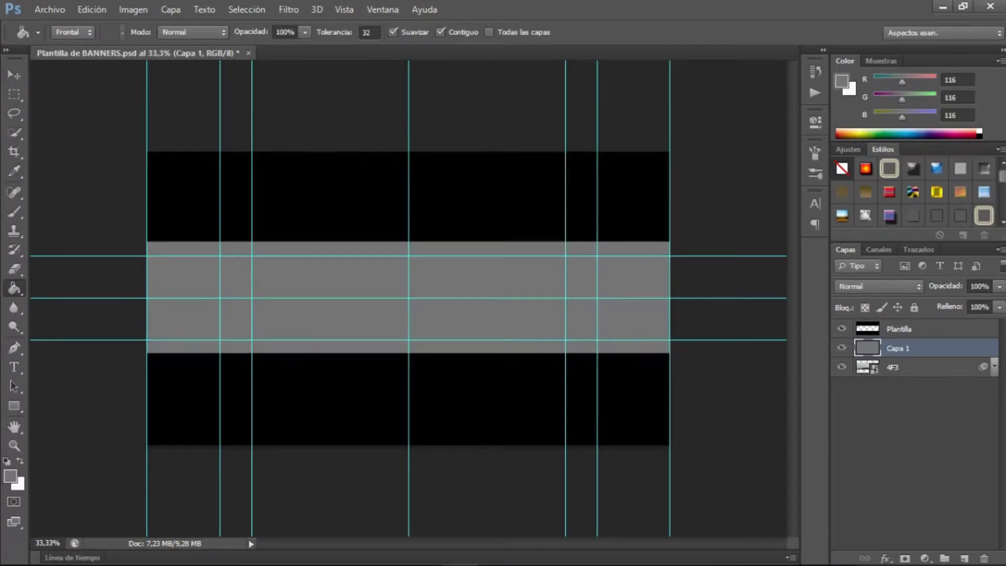
Step: Lower Capa 1's opacity to 47% and erase its middle, leaving soft grey shading at both banner ends
key("v")
left_click_drag(1000, 286, 962, 303)
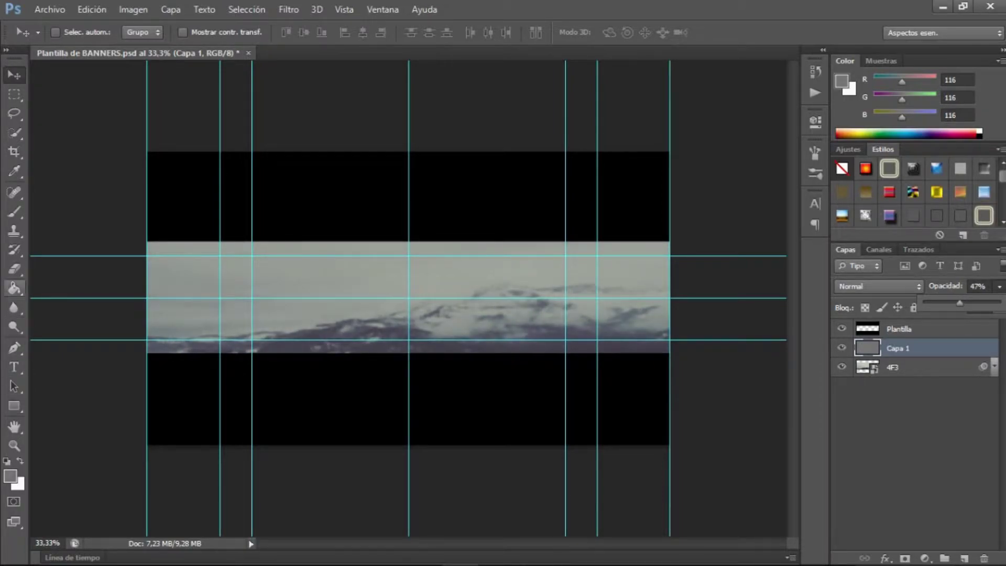
key("e")
left_click_drag(304, 297, 398, 297)
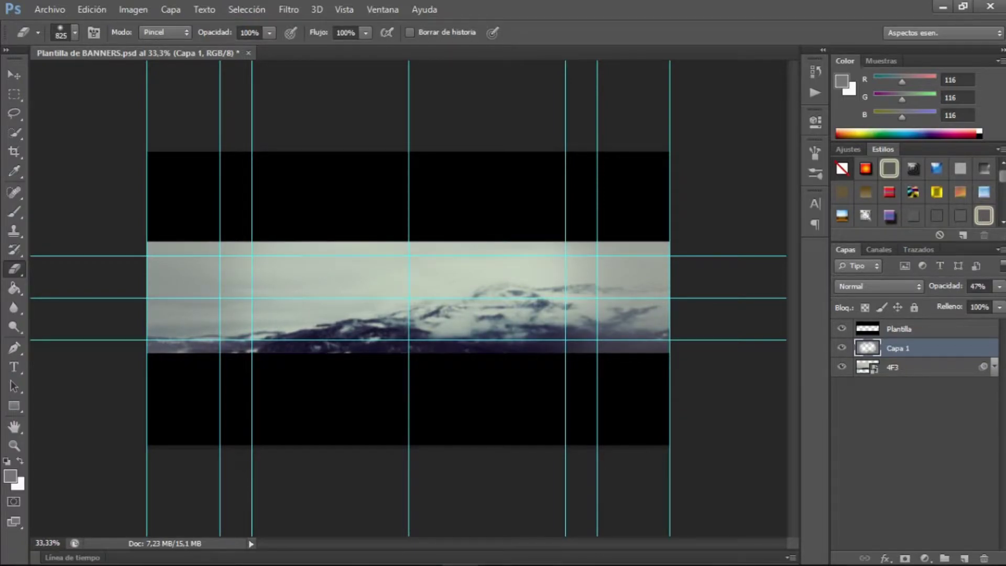
Step: Duplicate the grey shading layer and merge the copy down into Capa 1
key("v")
right_click(914, 347)
left_click(579, 147)
key("Return")
right_click(914, 348)
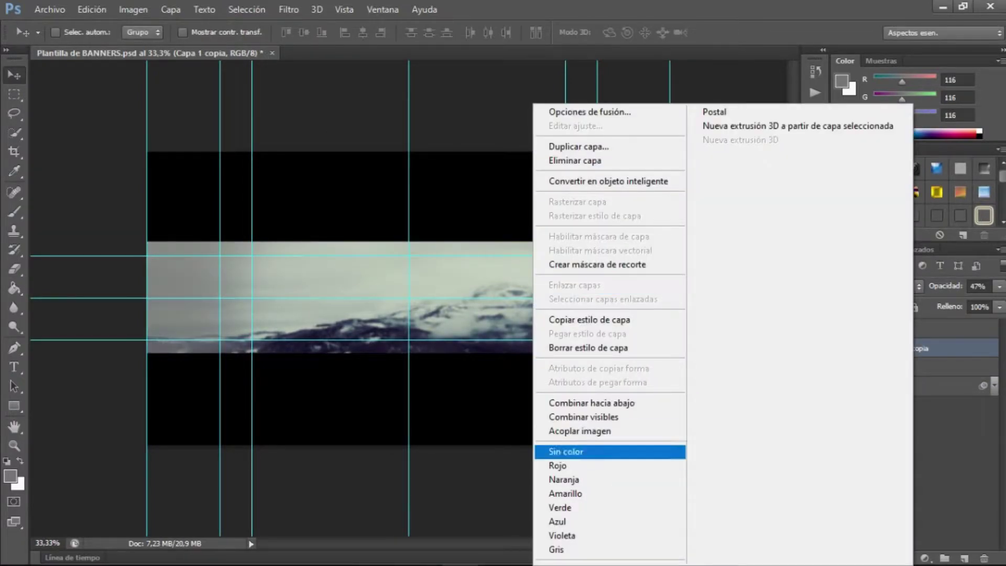
left_click(591, 403)
key("e")
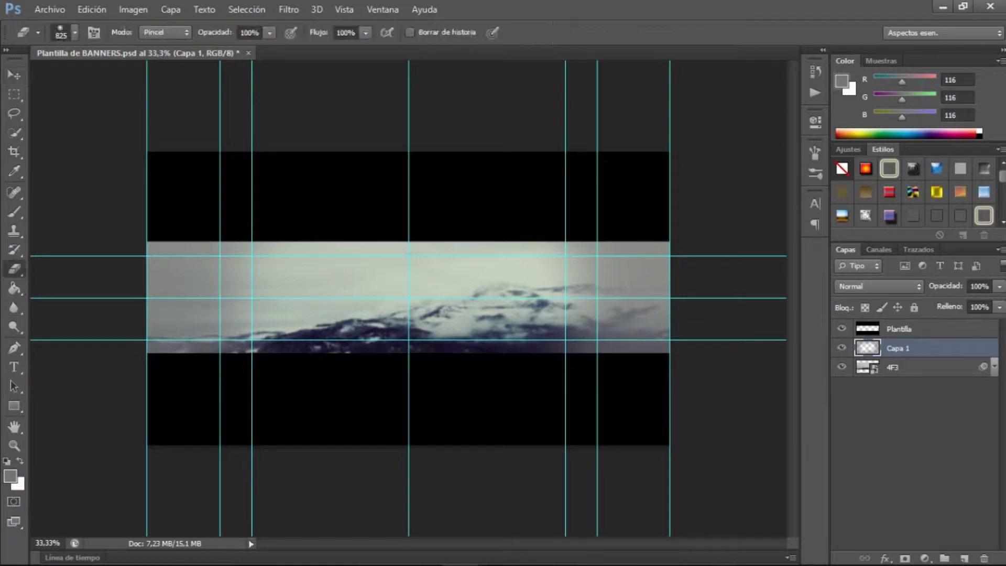
left_click(842, 348)
key("alt+a")
key("Escape")
Step: Add a text box over the middle of the banner and enter the 72 pt title "Dan Innovacion"
key("t")
key("z")
key("ctrl+plus")
key("t")
left_click_drag(345, 249, 644, 324)
left_click(158, 33)
scroll(172, 209, "up", 3)
left_click(173, 81)
type("d")
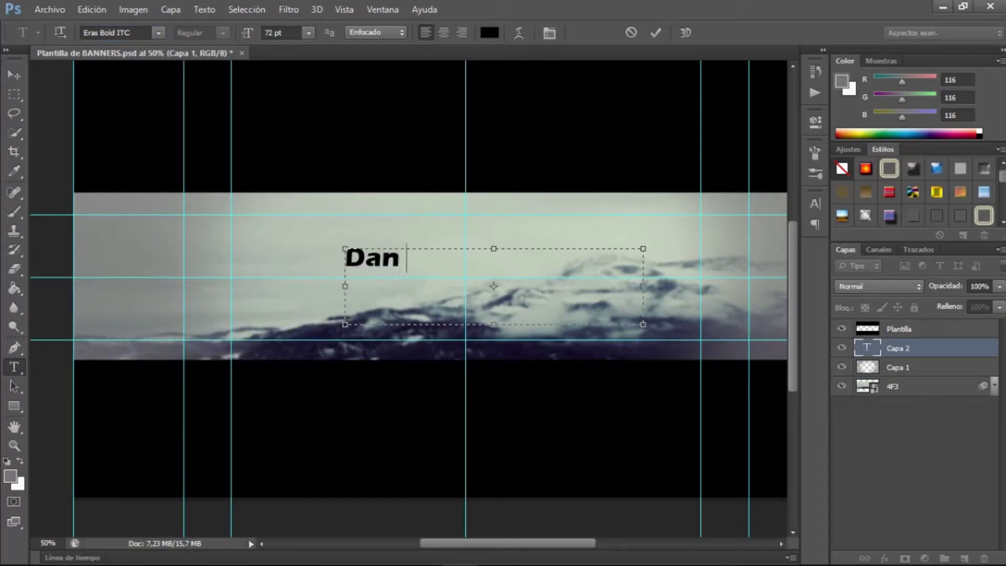
Step: Shrink the text box around the title, scale the title and centre it on the banner's middle guides
left_click_drag(644, 324, 629, 230)
key("ctrl+t")
key("Return")
key("v")
left_click_drag(500, 239, 468, 243)
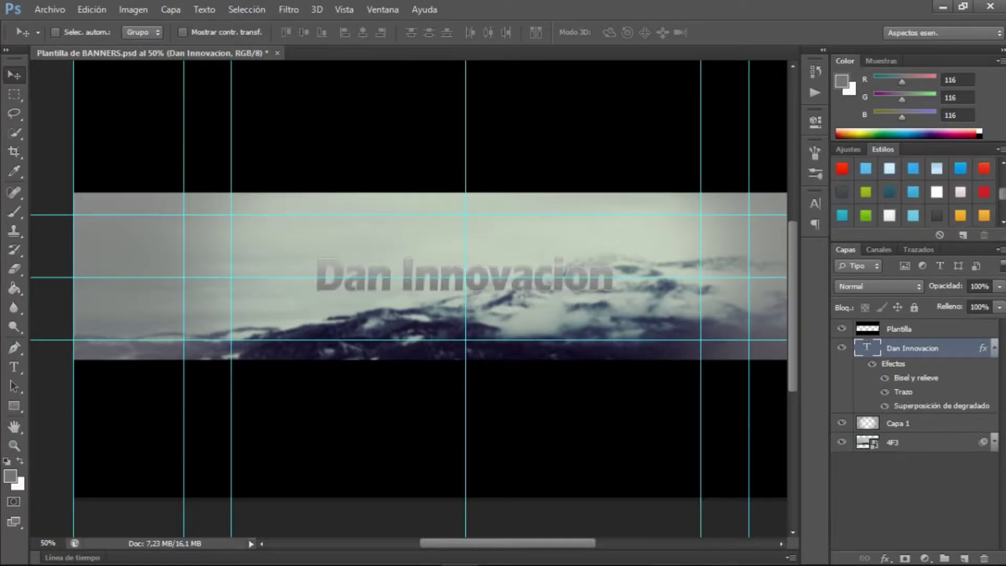
Step: Examine the colours of both stops in the title's gradient overlay
double_click(941, 406)
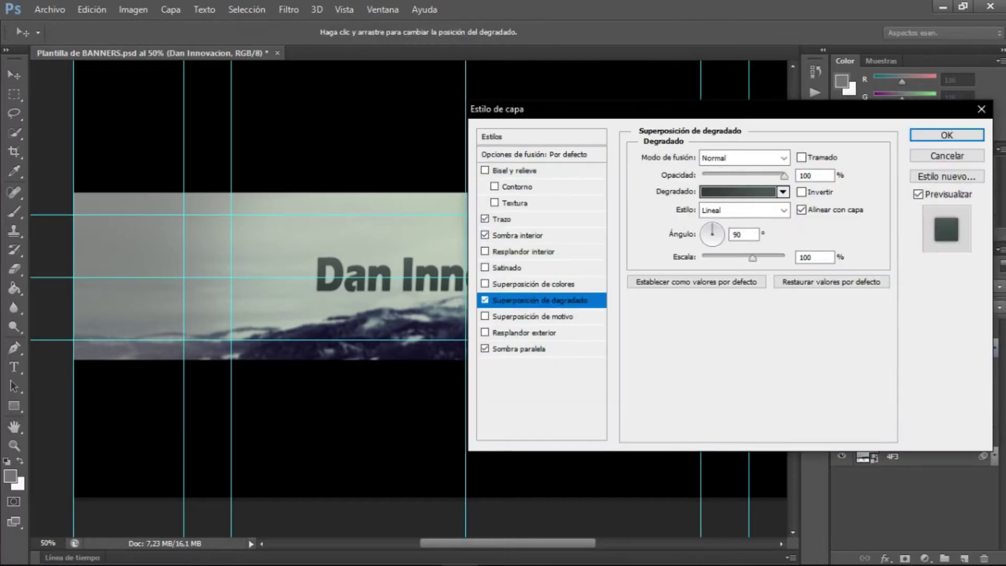
left_click(681, 190)
left_click(649, 492)
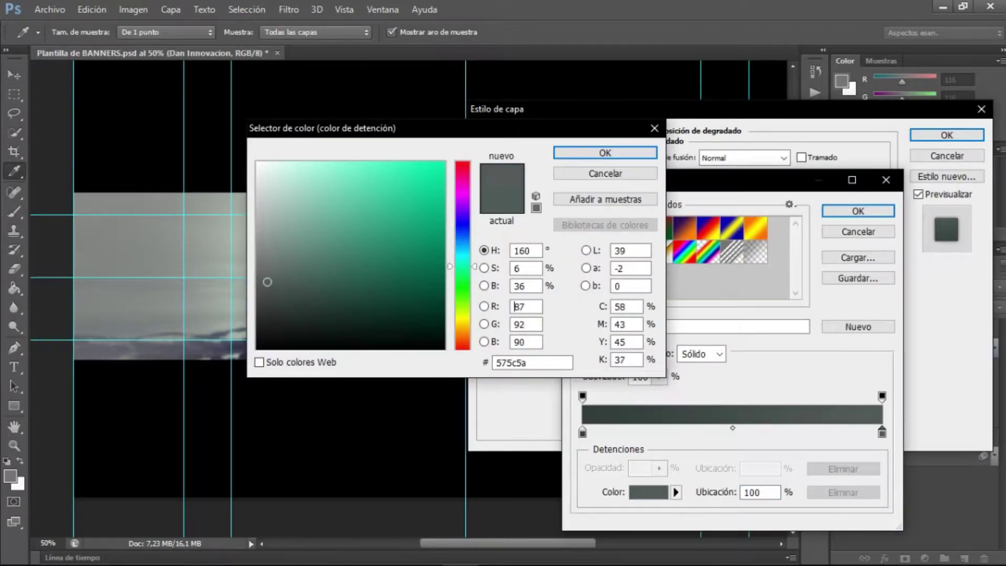
left_click(606, 174)
key("Escape")
left_click(681, 189)
left_click(582, 432)
left_click(648, 492)
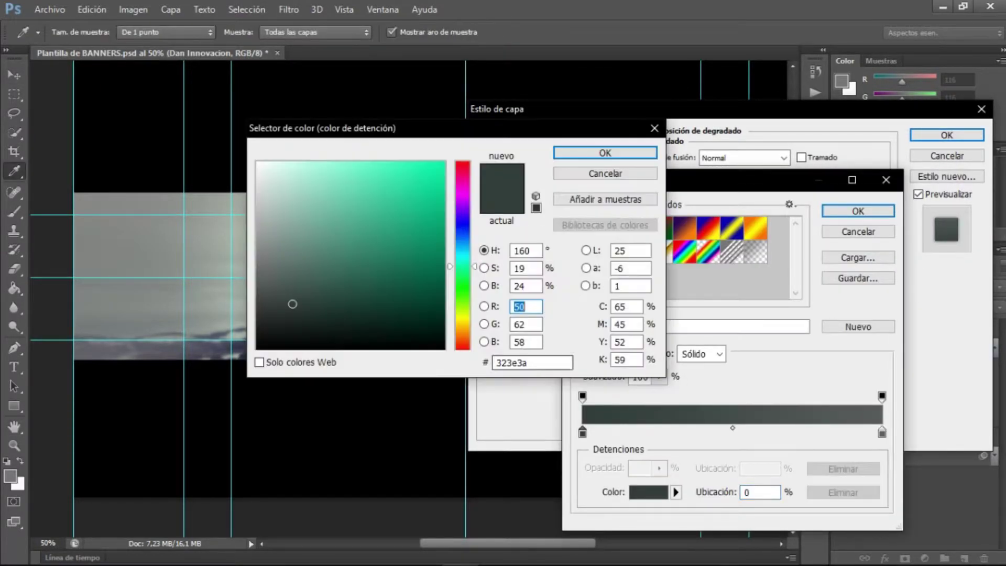
key("Return")
key("Return")
key("Return")
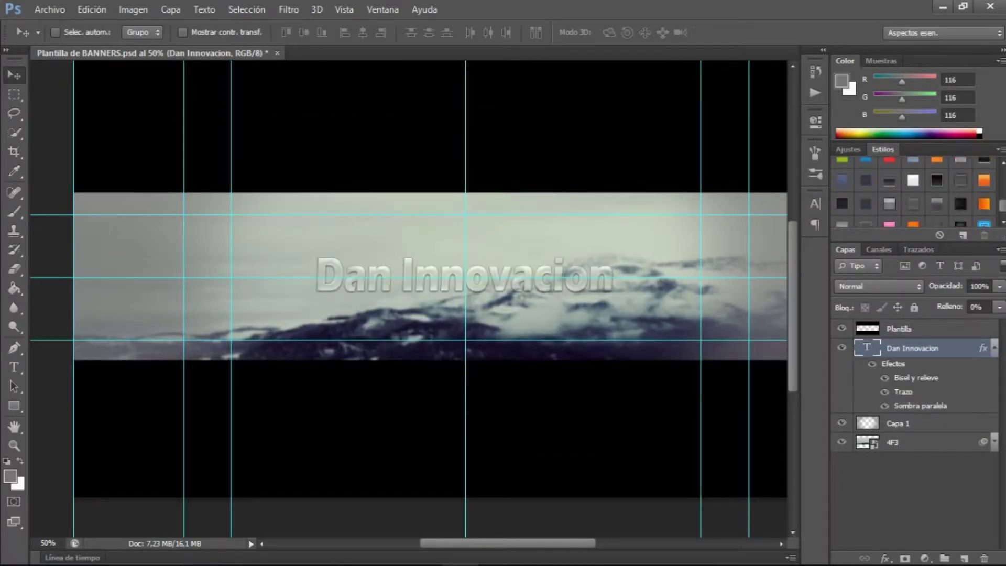
Step: Hide the styled Dan Innovacion layer and draw a new text box across the middle of the banner
scroll(409, 299, "up", 1)
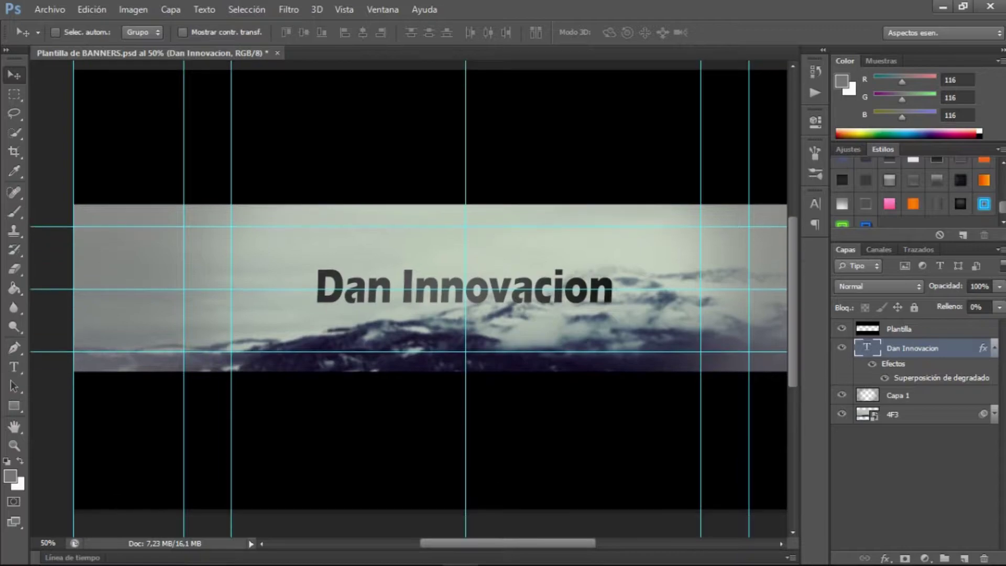
left_click(843, 348)
key("t")
left_click_drag(327, 255, 619, 318)
Step: Try the Eras Bold ITC font with sample letters in the new text box and delete the letters
type("D")
left_click(158, 32)
left_click(105, 144)
left_click(158, 33)
scroll(157, 262, "up", 1)
left_click(105, 125)
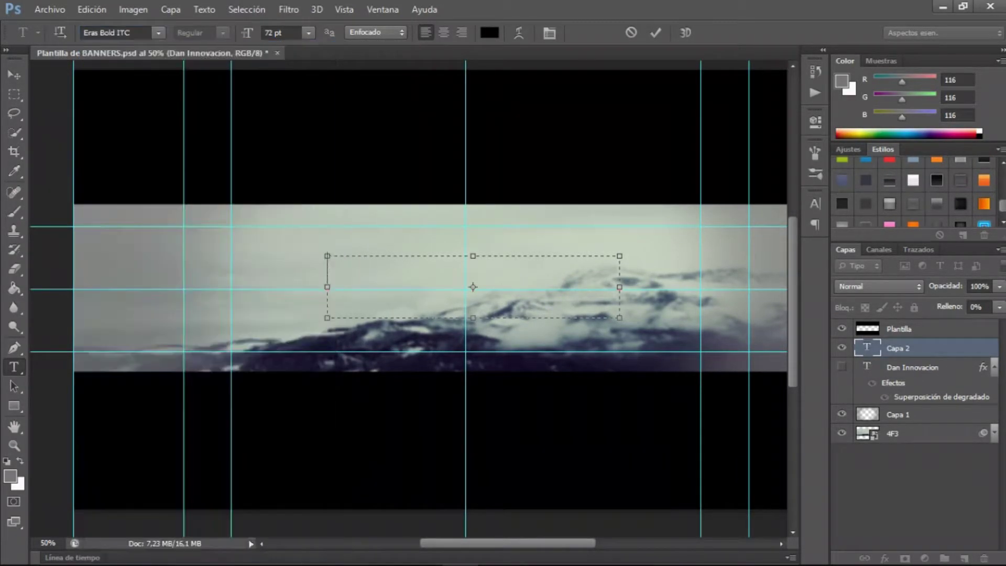
type("a")
key("BackSpace")
key("BackSpace")
Step: Try the Elephant and Cooper Black fonts for the new title, testing with the letter D
left_click(157, 33)
left_click(120, 220)
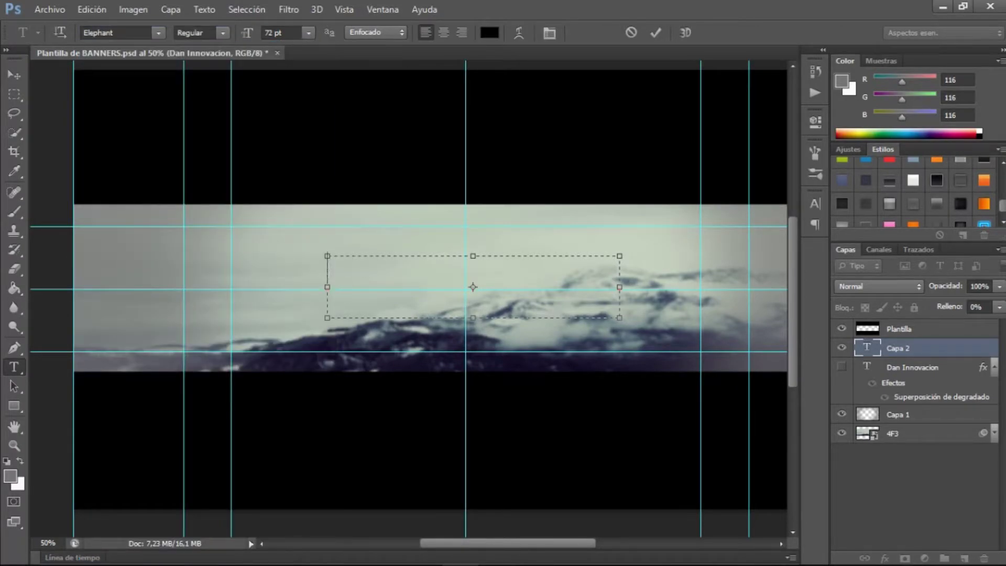
left_click(158, 32)
scroll(105, 157, "up", 1)
left_click(105, 58)
type("D")
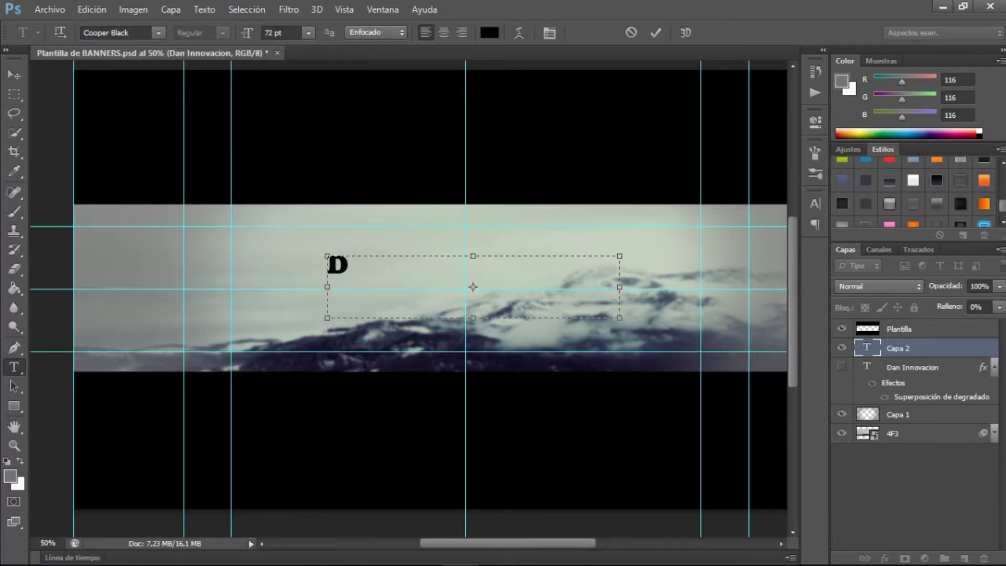
Step: Try the BubbleGum and Tw Cen MT Condensed Extra Bold fonts for the new title
left_click(158, 33)
scroll(158, 262, "up", 3)
left_click(121, 164)
left_click(158, 32)
scroll(206, 299, "up", 10)
scroll(206, 299, "down", 20)
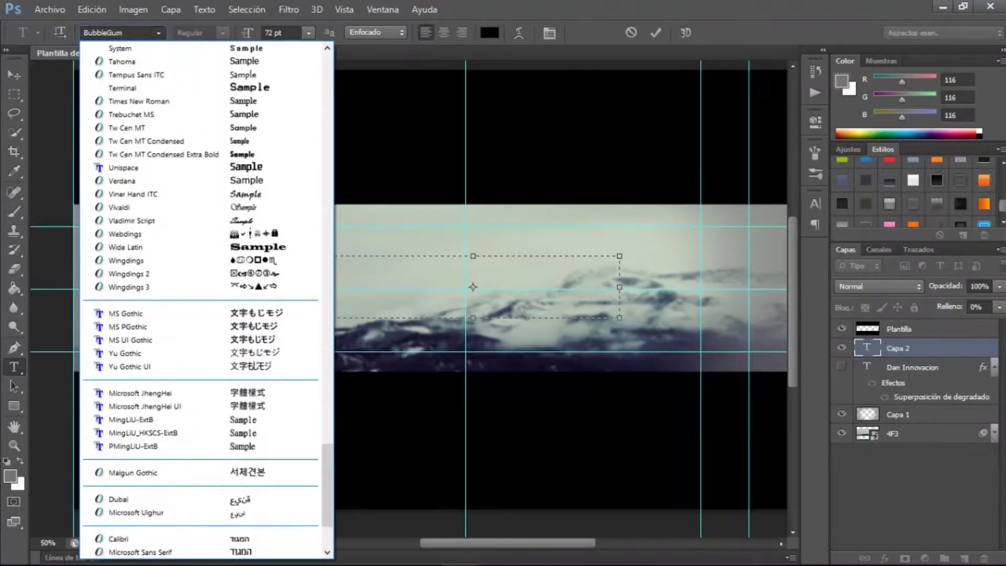
scroll(206, 298, "up", 3)
left_click(146, 180)
Step: Try the Rockwell Extra Bold font for the new title
left_click(158, 33)
scroll(157, 210, "up", 10)
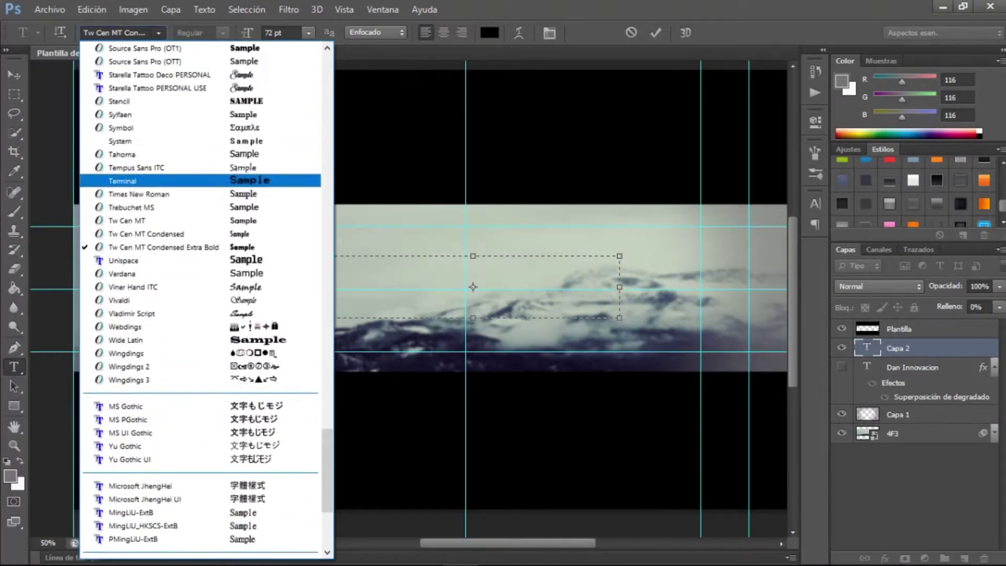
left_click(152, 63)
left_click(158, 33)
left_click(210, 443)
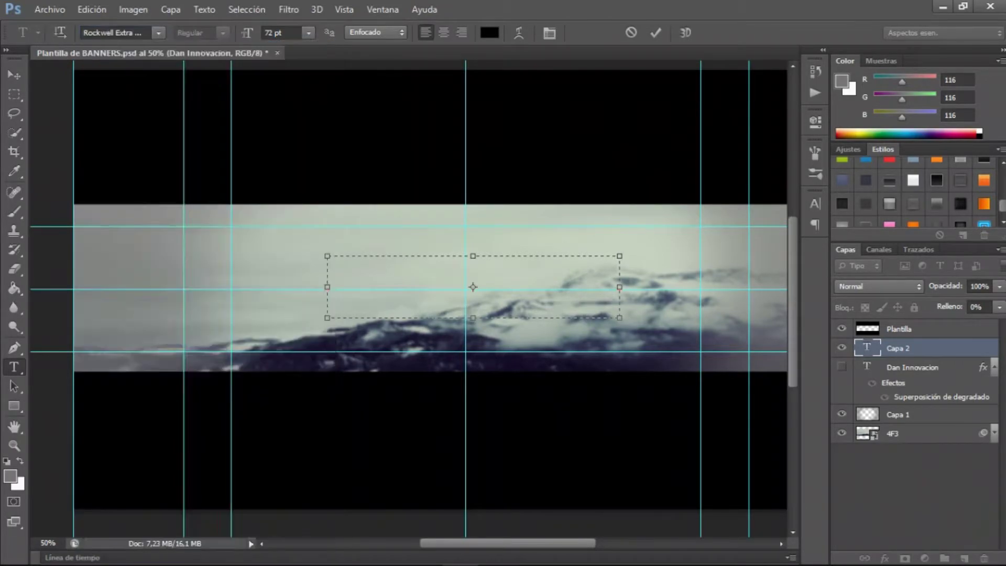
Step: Set the new title's font to Forte and enter "Dan Innovacion" in the text box
left_click(158, 33)
scroll(204, 299, "up", 12)
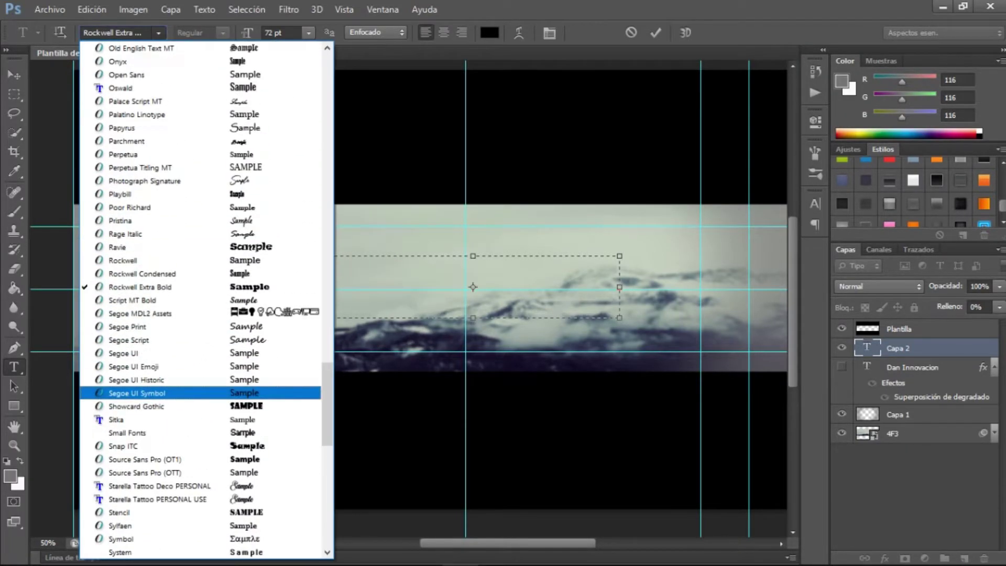
scroll(204, 298, "up", 11)
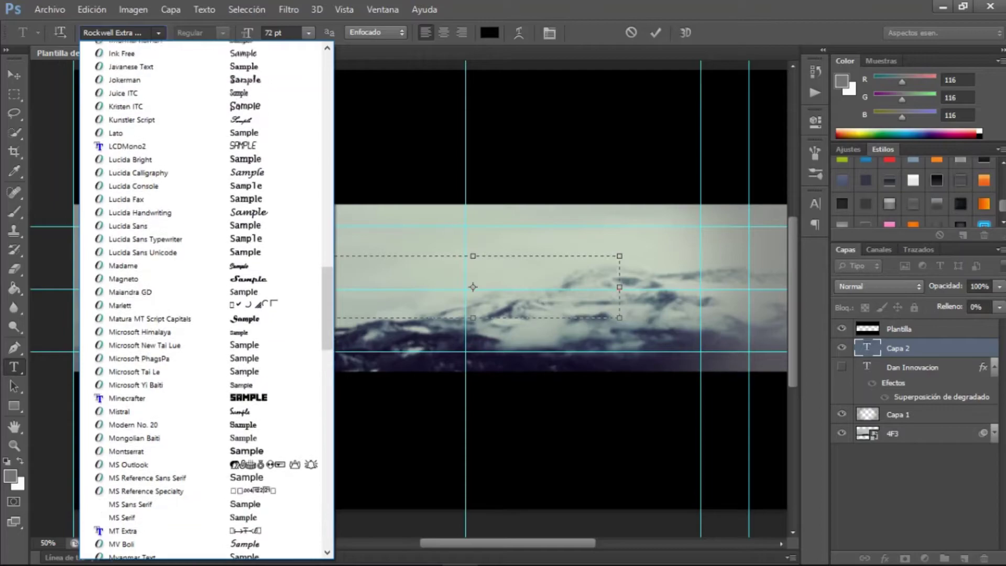
scroll(158, 141, "up", 5)
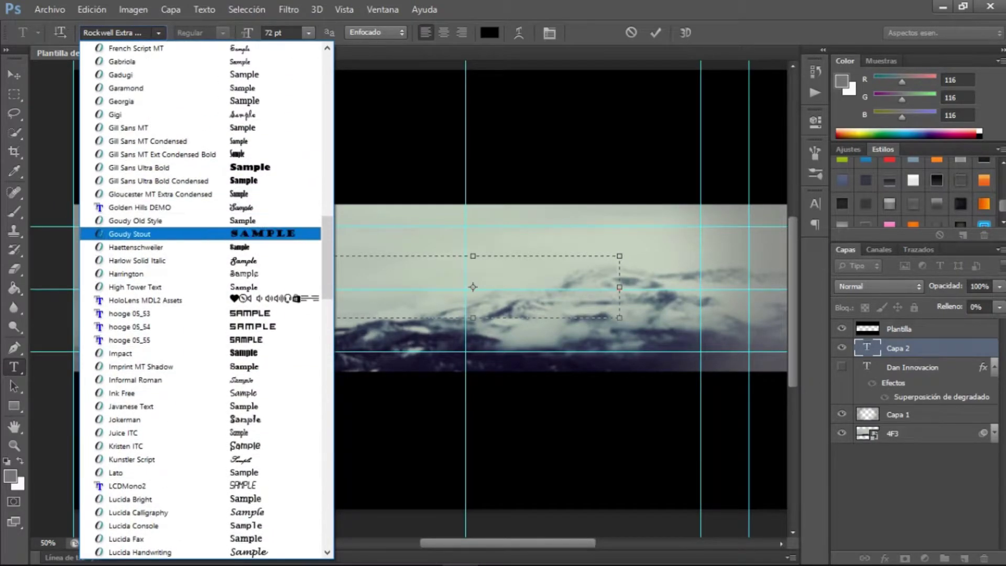
left_click(157, 141)
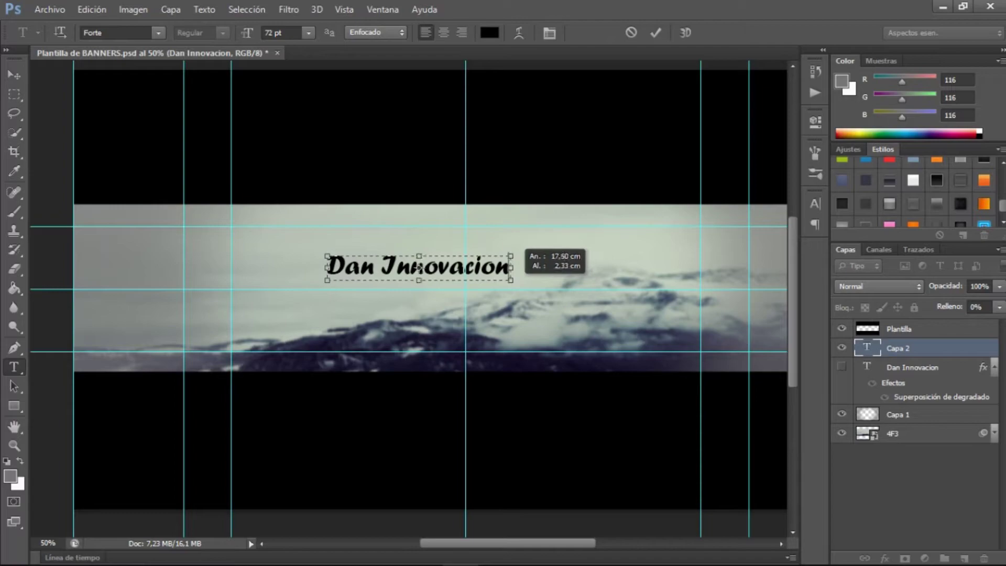
Step: Enlarge the Forte title and centre it on the banner's middle guides
key("ctrl+t")
left_click_drag(510, 281, 578, 312)
key("Return")
mouse_move(454, 284)
left_mouse_down()
mouse_move(466, 286)
mouse_move(453, 265)
left_mouse_up()
Step: Try Inner Shadow, Inner Glow and Color Overlay on the Forte title, and enable only Gradient Overlay
scroll(913, 192, "up", 6)
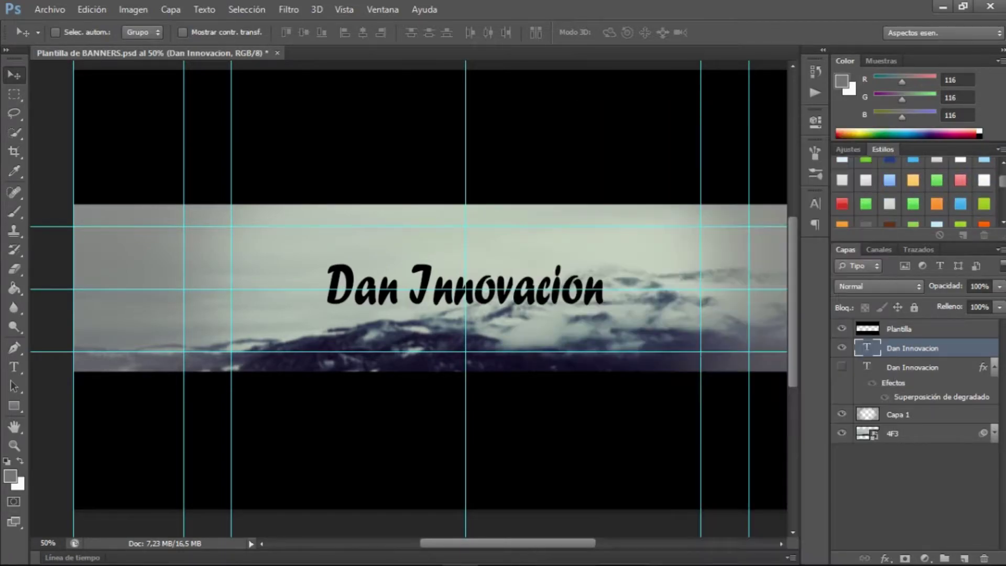
double_click(943, 348)
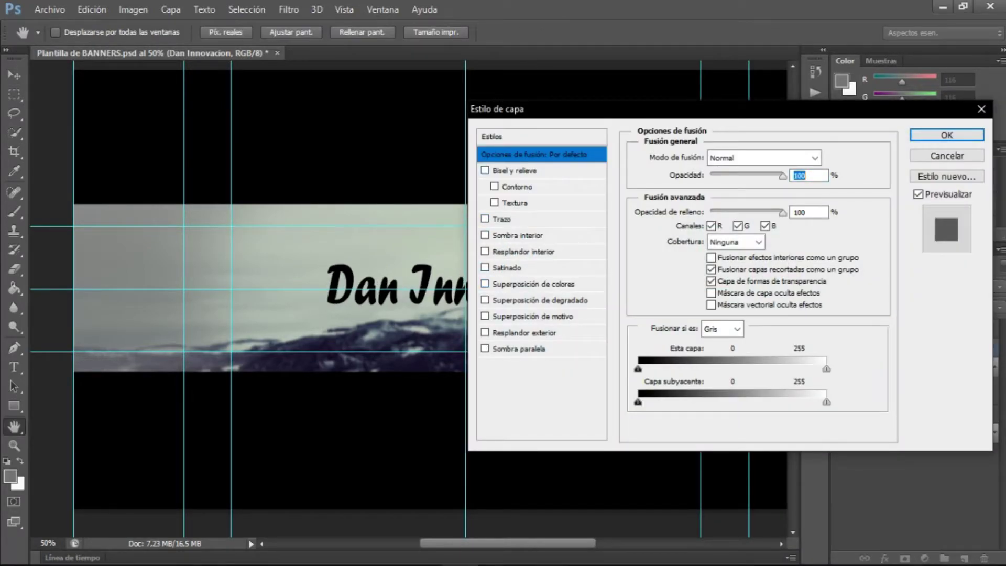
left_click(517, 235)
left_click(484, 235)
left_click(523, 251)
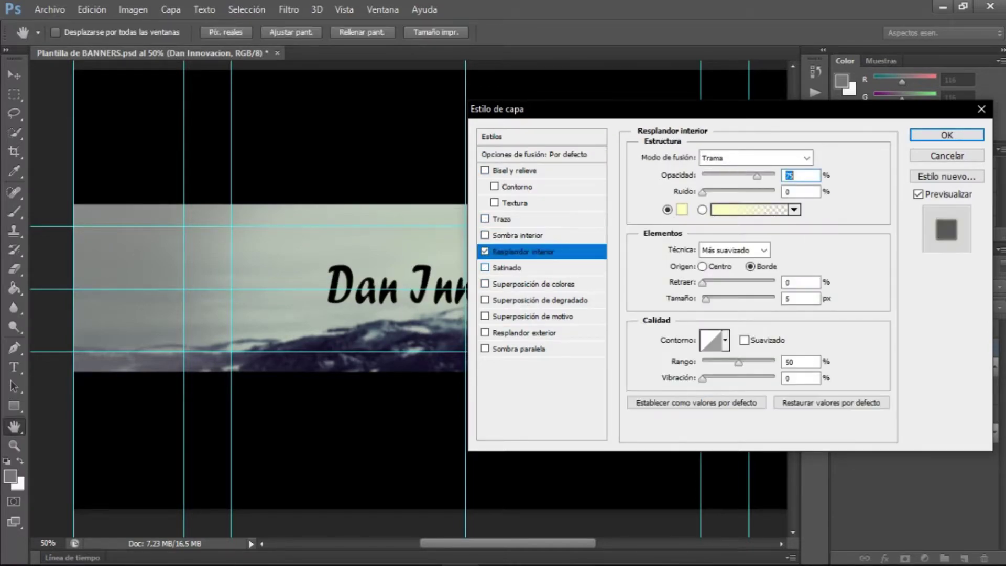
left_click(533, 284)
left_click(485, 284)
left_click(485, 300)
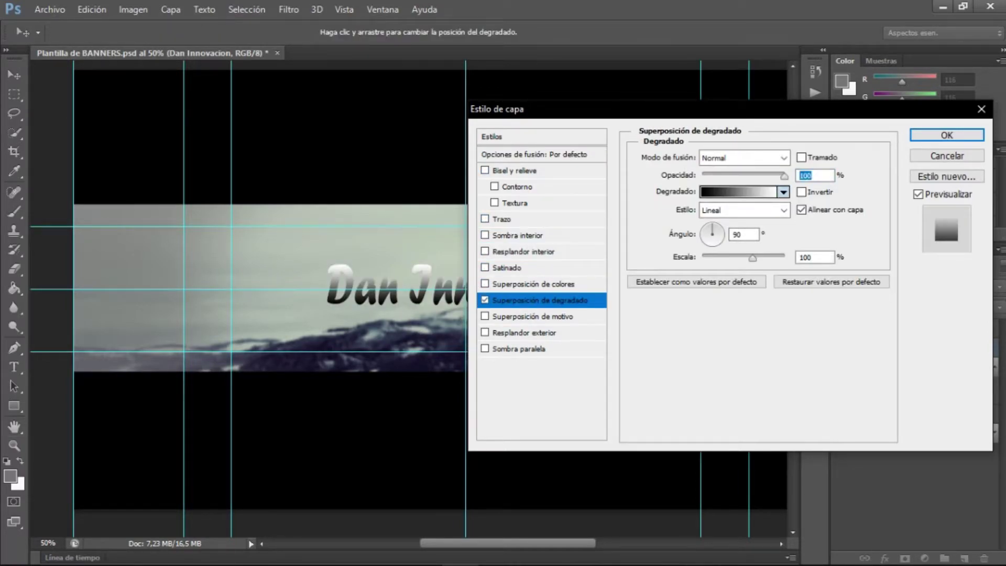
Step: Try preset gradients for the Forte title's gradient overlay
left_click(783, 192)
left_click(671, 219)
left_click(719, 219)
left_click(671, 219)
left_click(719, 219)
double_click(718, 219)
Step: Set the title's overlay gradient to run from a medium grey to dark grey #4d4c4c
left_click(739, 191)
left_click(583, 431)
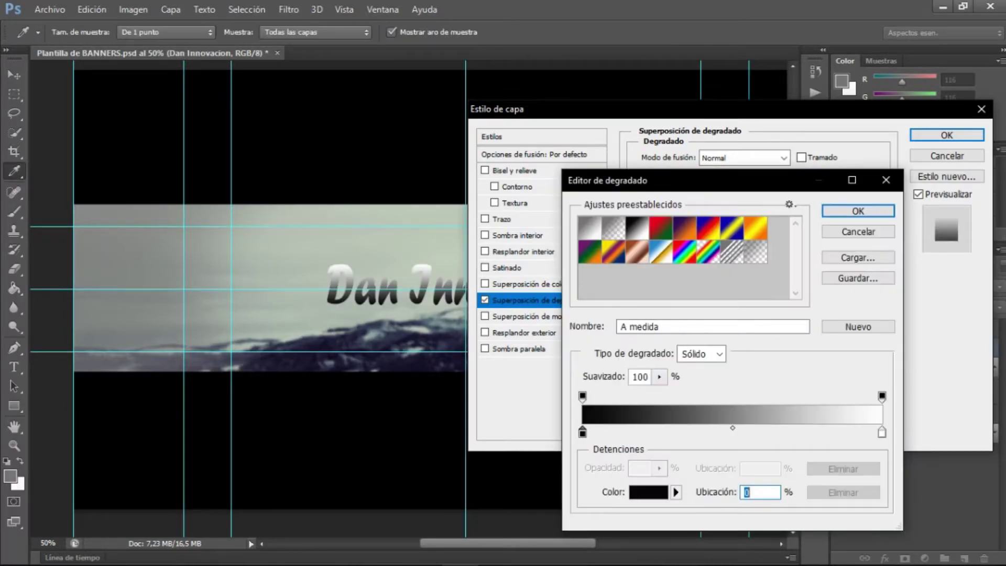
left_click(649, 491)
left_click(259, 240)
left_click(606, 153)
double_click(881, 431)
left_click(256, 293)
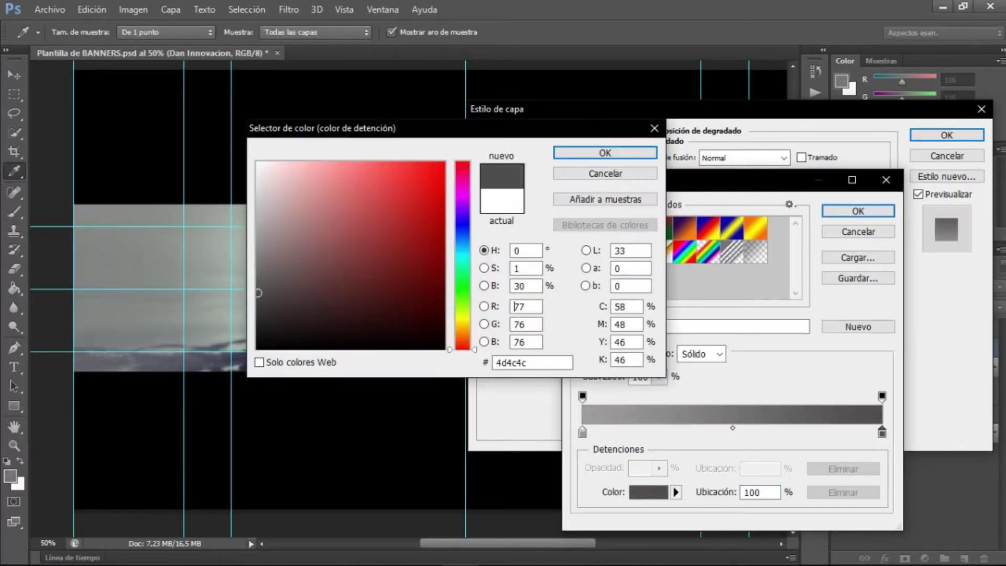
key("Return")
left_click(582, 395)
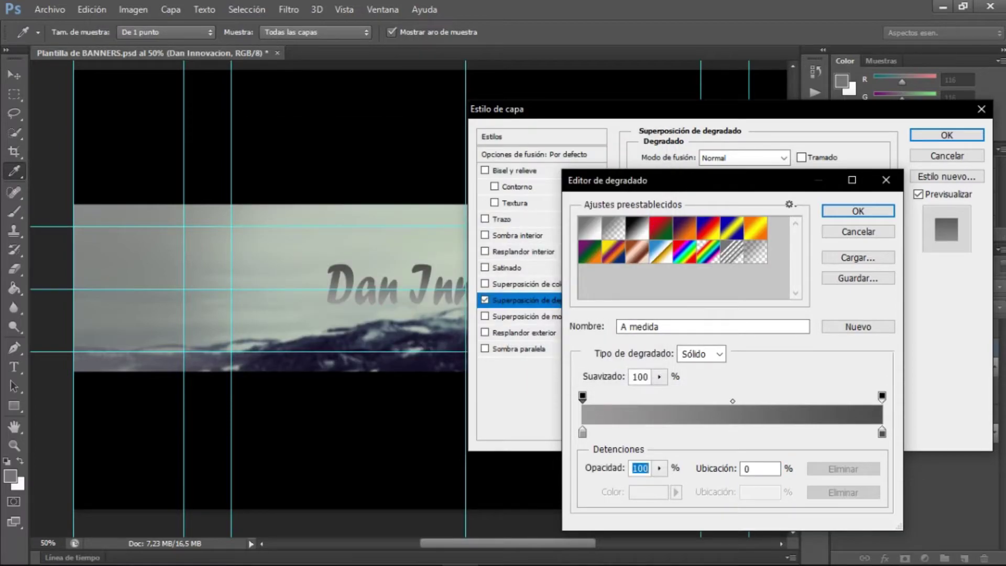
left_click(858, 211)
Step: Add a drop shadow to the title with 80% opacity, 4 px distance and 4% spread
left_click(524, 333)
left_click(518, 349)
left_click_drag(524, 109, 600, 93)
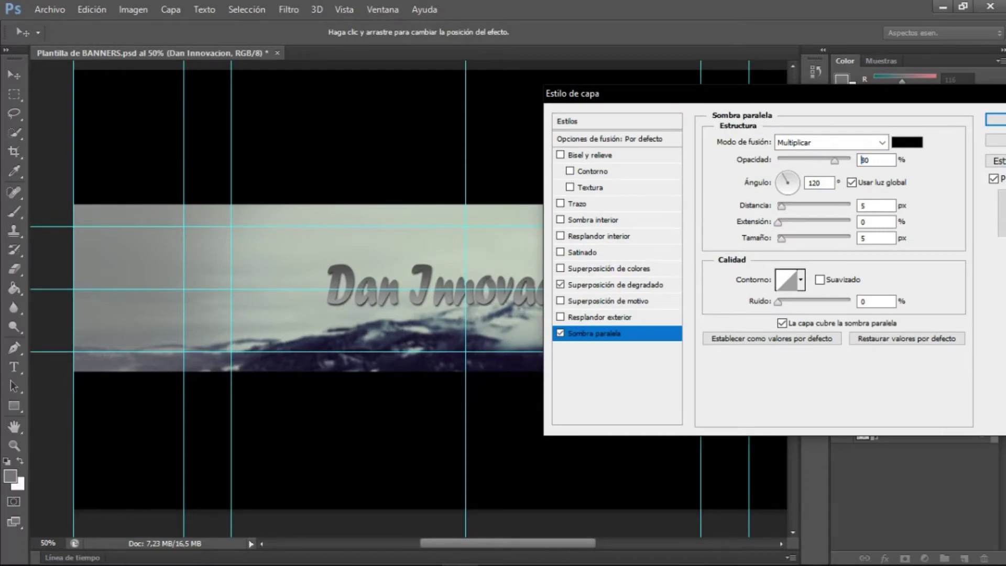
key("Up")
key("Up")
key("Up")
key("Tab")
key("Up")
key("Up")
key("Up")
key("Up")
key("Up")
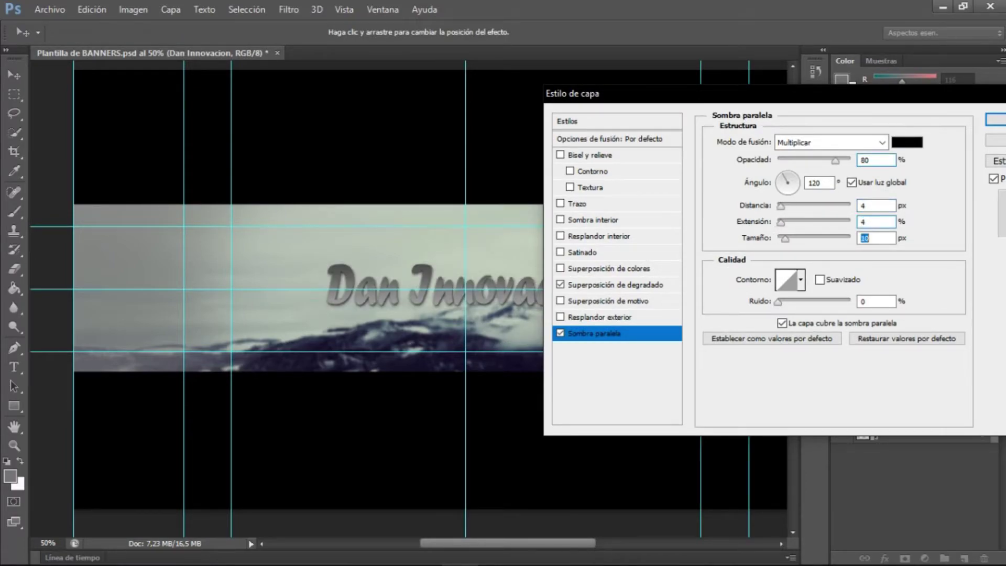
Step: Set the title's drop shadow size to 18 px and apply the layer style
key("Up")
key("Up")
key("Up")
key("Up")
key("Up")
key("Up")
key("Up")
key("Up")
key("Up")
key("Up")
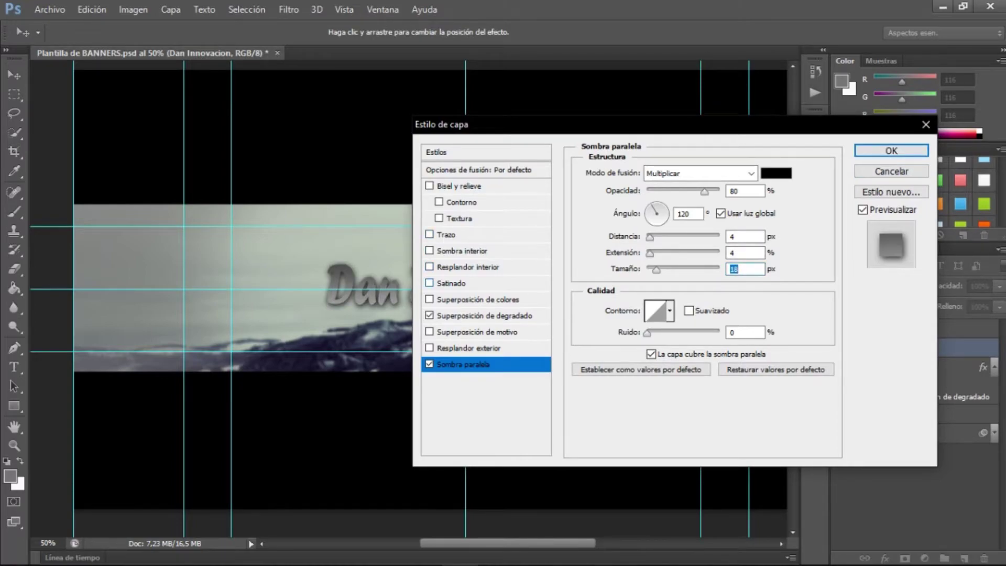
key("Return")
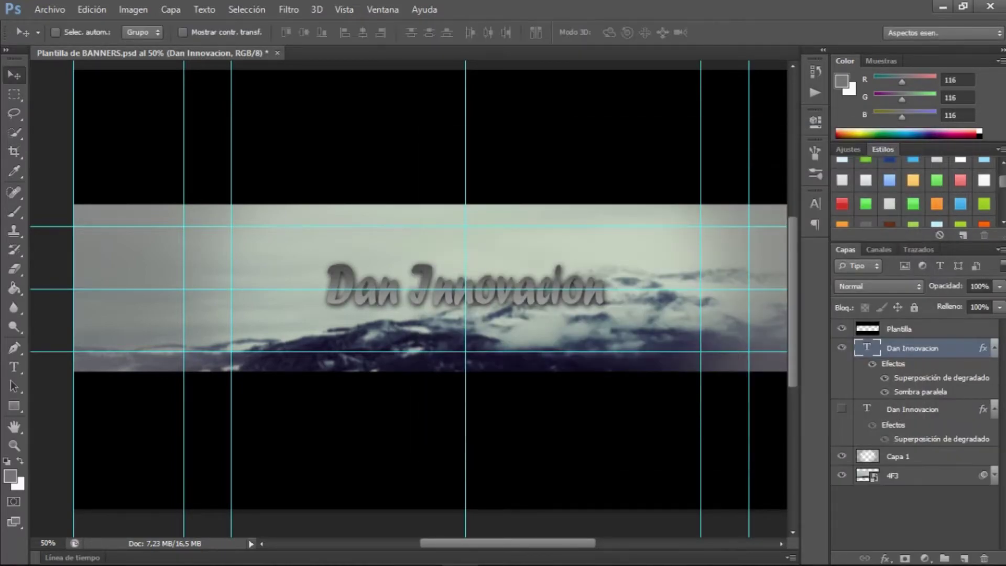
Step: Place the "marca de agua" PNG from the desktop in the banner, just right of the title
key("alt+a")
key("Escape")
left_click(994, 348)
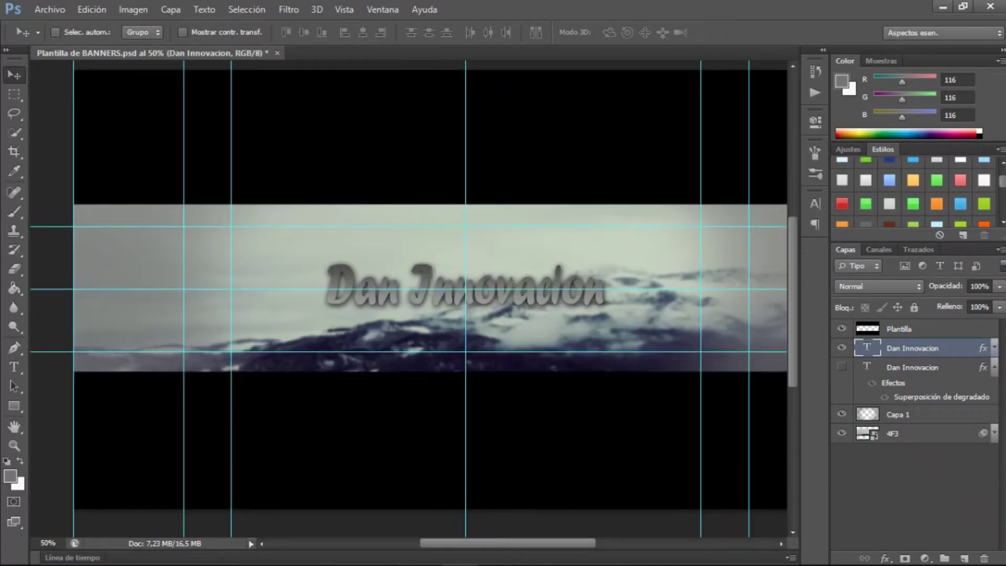
key("alt+a")
left_click(47, 312)
left_click(341, 265)
left_click(662, 188)
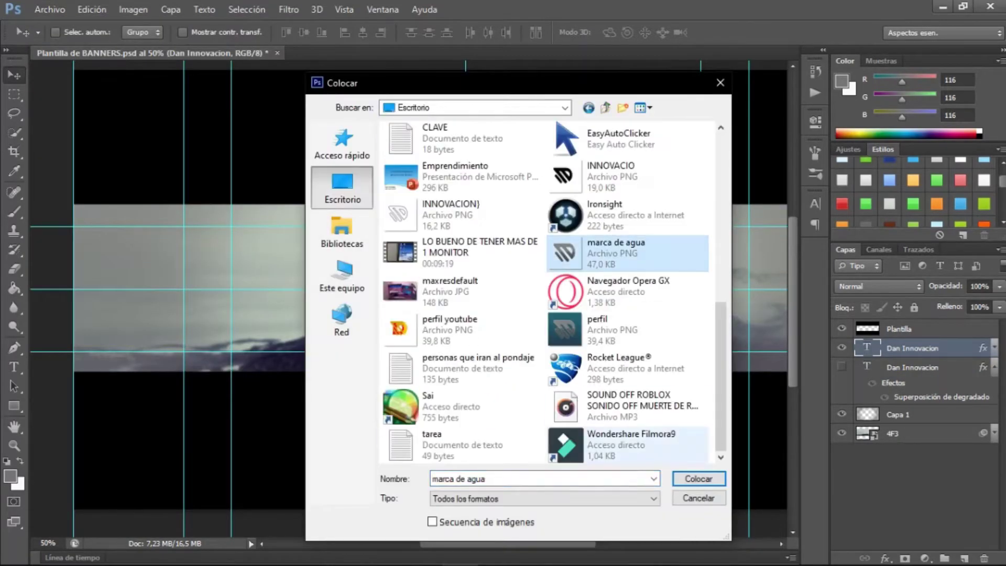
key("Return")
left_click_drag(504, 293, 647, 291)
key("Return")
Step: Enable a Gradient Overlay effect on the "marca de agua" logo layer
double_click(943, 348)
left_click_drag(845, 145, 855, 146)
left_click(681, 328)
left_click_drag(959, 142, 330, 116)
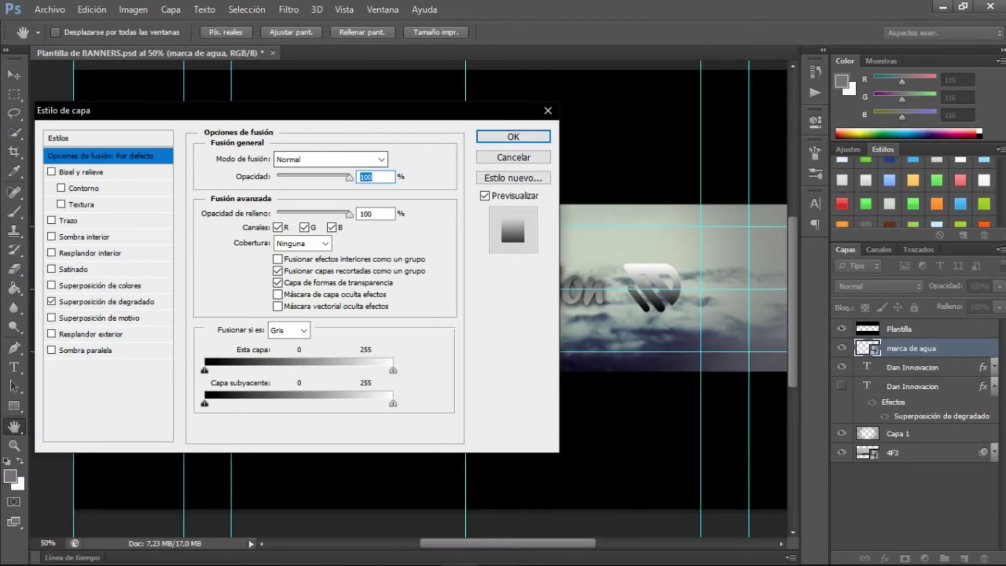
left_click(105, 301)
Step: Set the logo's overlay gradient to run from dark grey to light grey, and add a drop shadow to it
left_click(306, 193)
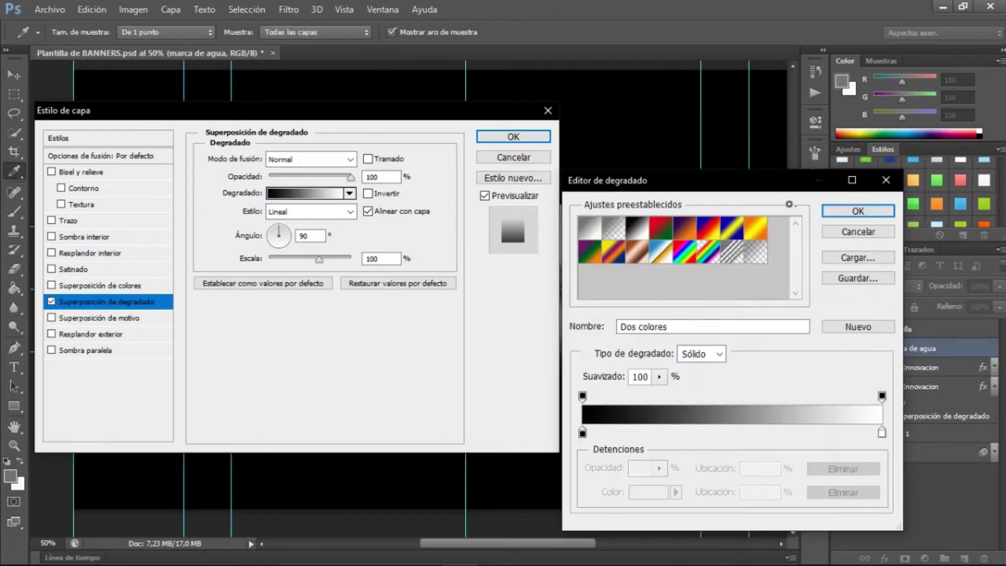
left_click(648, 492)
left_click(257, 282)
left_click(605, 153)
left_click(882, 431)
left_click(649, 492)
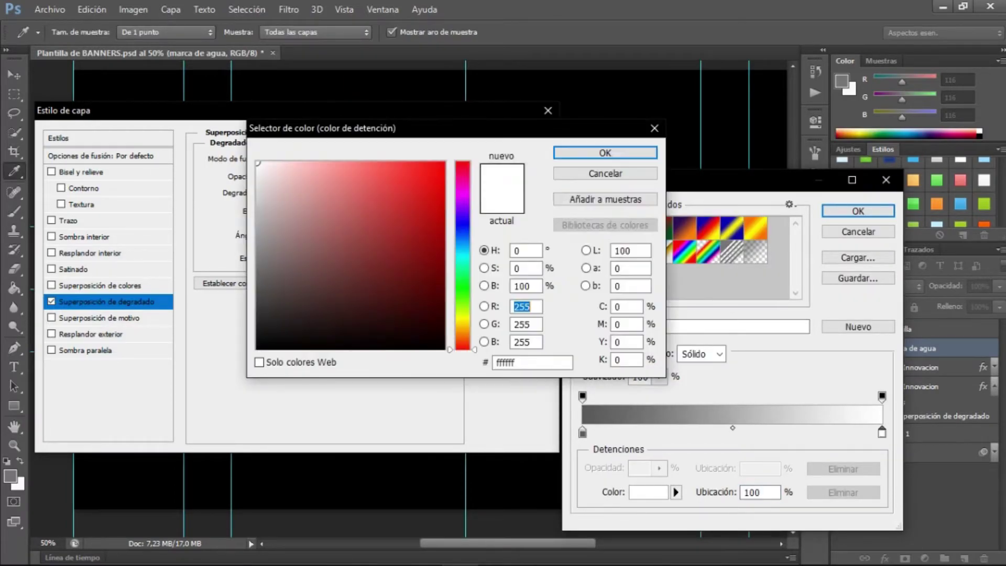
left_click(258, 210)
key("Return")
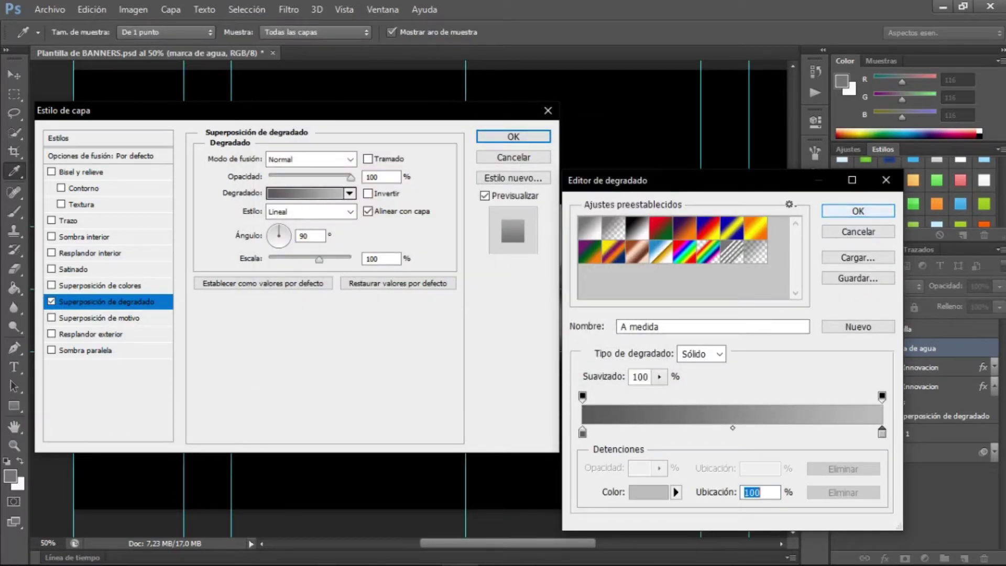
key("Return")
key("Return")
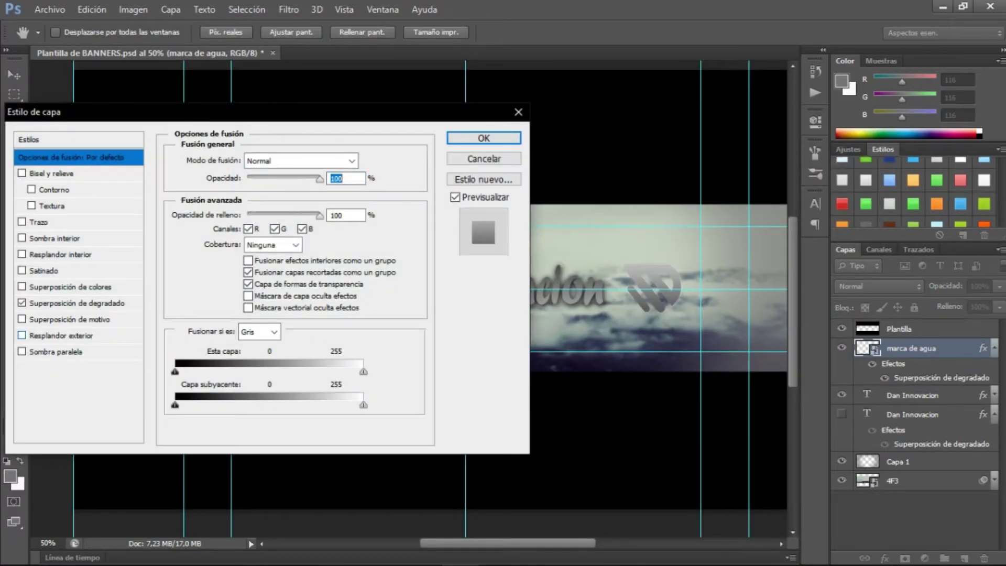
left_click(56, 351)
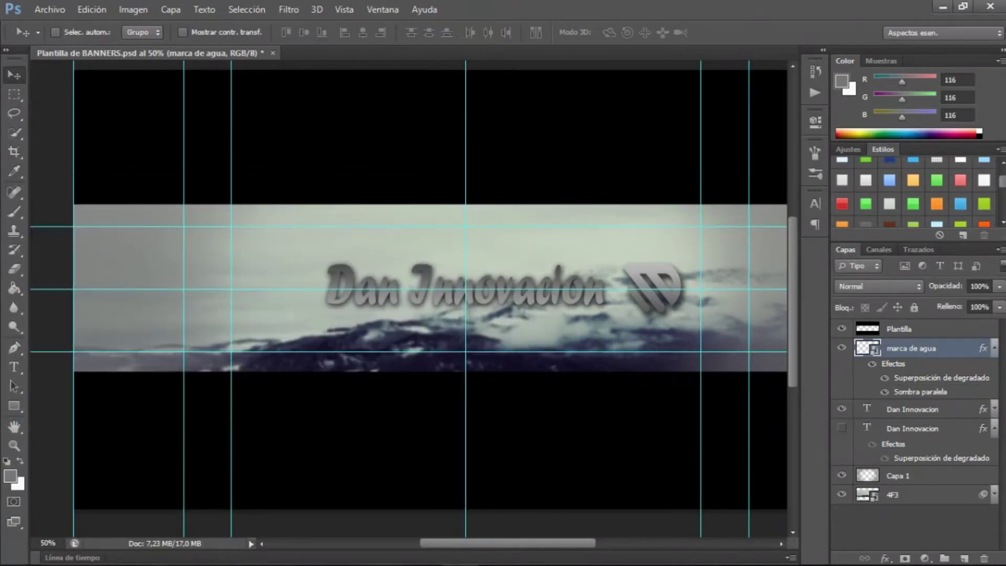
Step: Delete the hidden old title layer and move the Forte title up above the horizontal middle guide
key("Delete")
left_click_drag(485, 288, 485, 270)
Step: Shrink the logo and place it below the title near the vertical middle guide
left_click_drag(650, 267, 448, 314)
key("ctrl+t")
left_click_drag(461, 276, 459, 309)
key("ctrl+t")
key("Return")
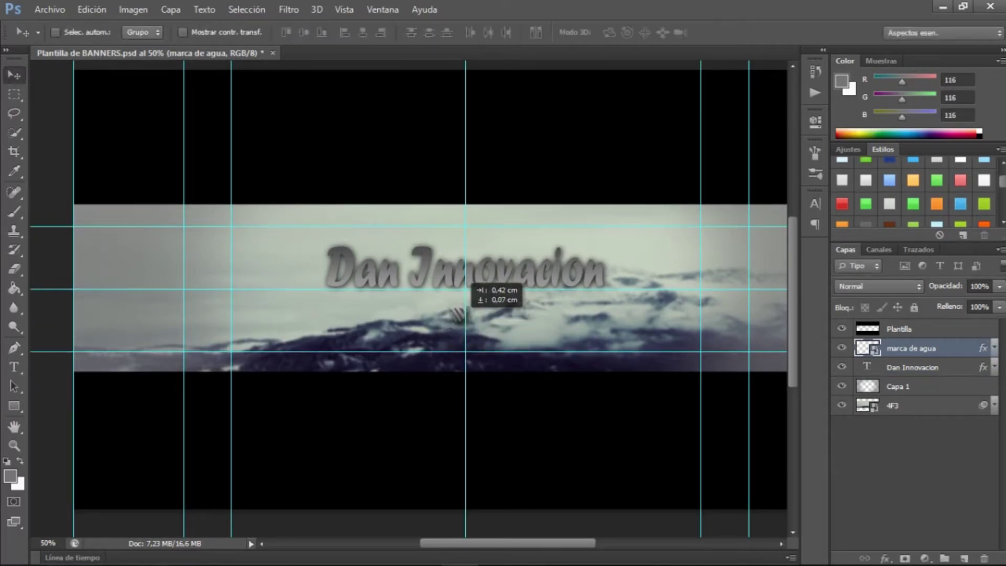
Step: Move the title down about 1.6 cm onto the horizontal middle guide, just above the logo
left_click_drag(542, 225, 543, 257)
key("ctrl+z")
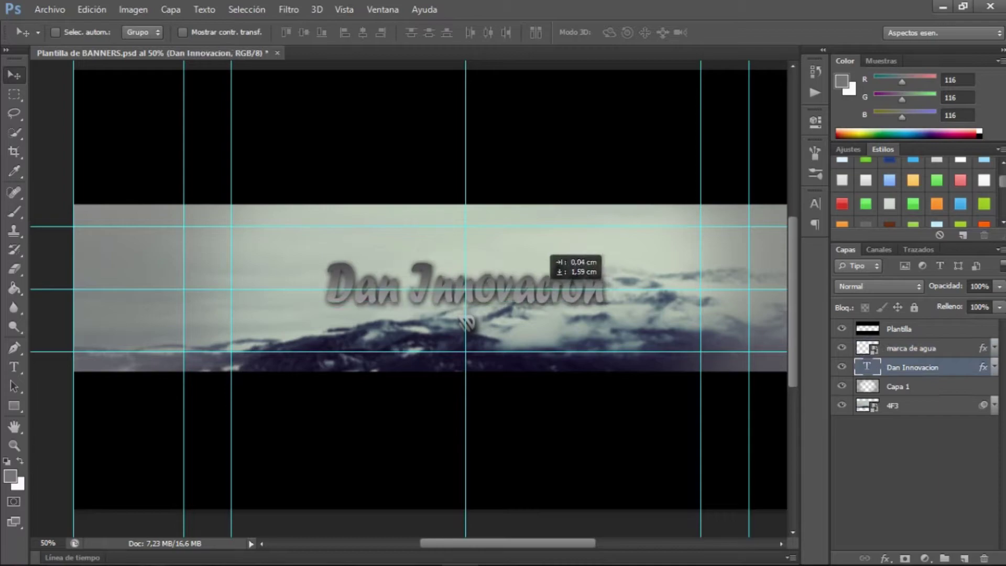
key("z")
key("ctrl+minus")
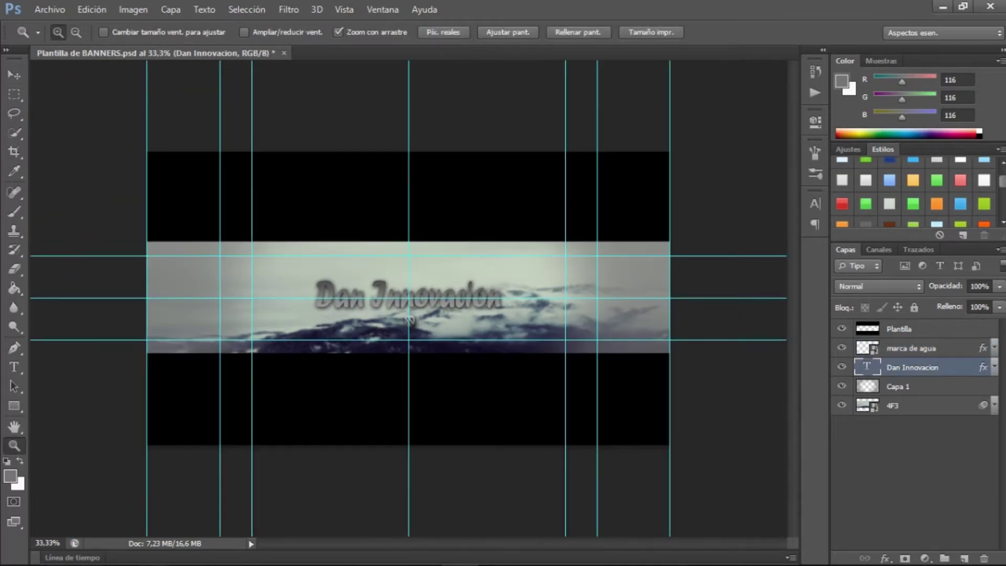
key("ctrl+plus")
Step: Open Filtros Dante26.psd and copy its colour filter group 5 into the banner, directly below the Plantilla layer
left_click(50, 9)
left_click(68, 36)
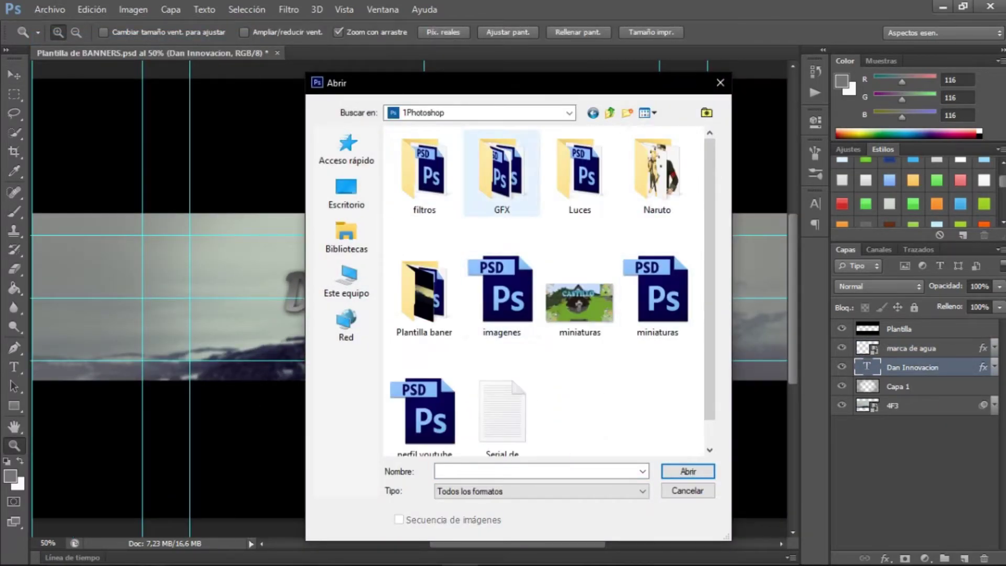
double_click(502, 173)
key("BackSpace")
key("Escape")
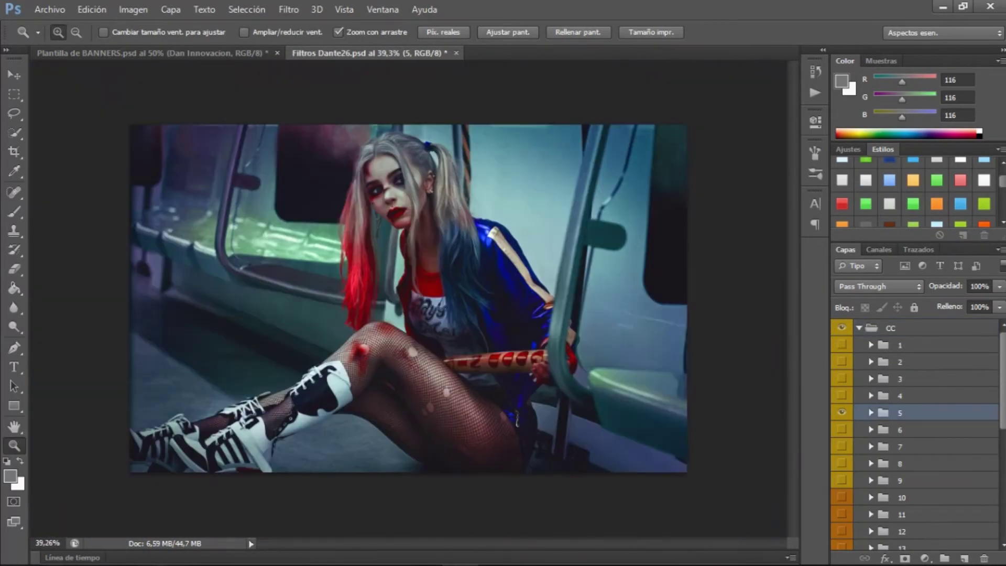
key("v")
left_click_drag(408, 294, 426, 330)
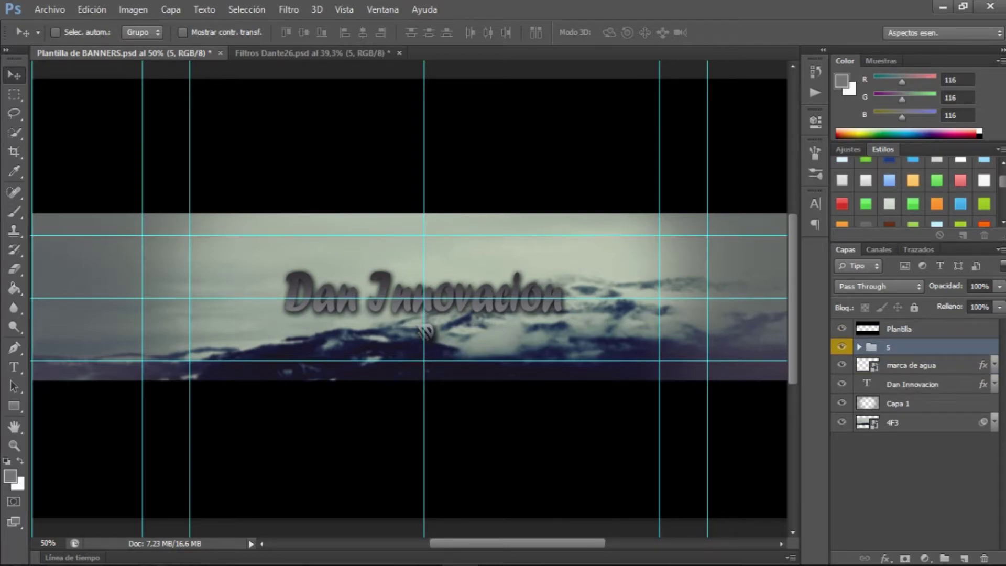
scroll(408, 298, "left", 1)
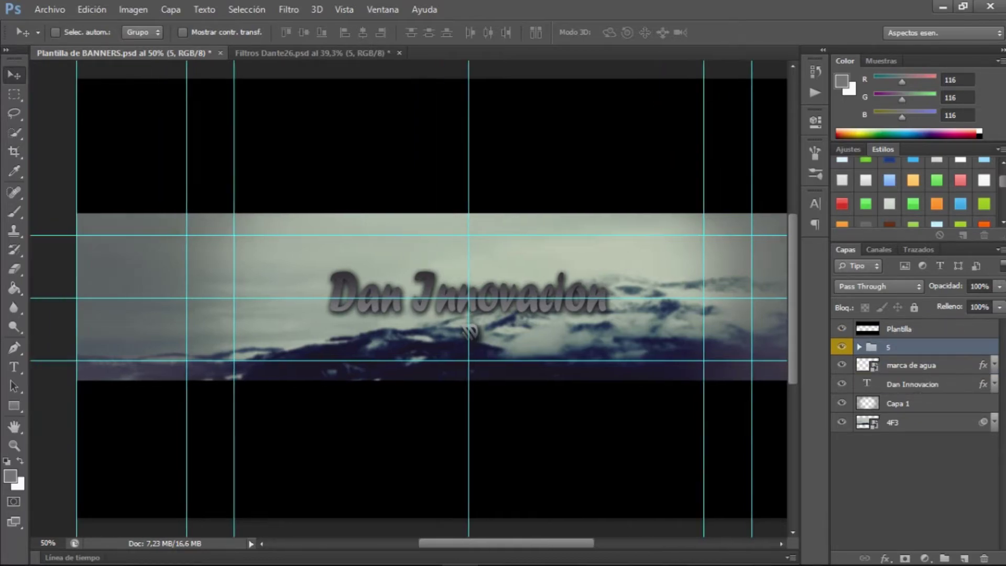
Step: Try a different initial letter for the second word of the "Dan Innovacion" title
left_click(912, 384)
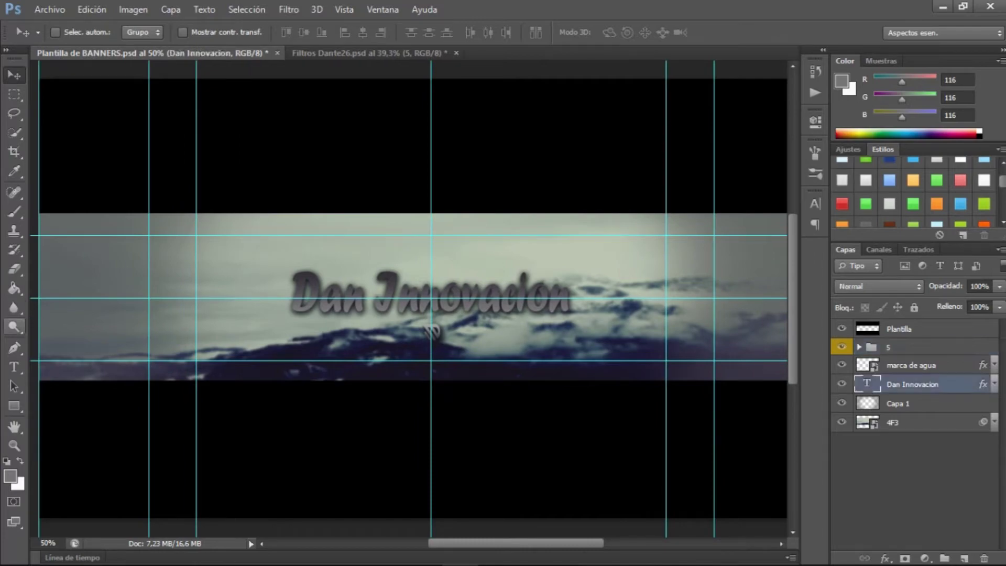
key("t")
double_click(471, 294)
key("Left")
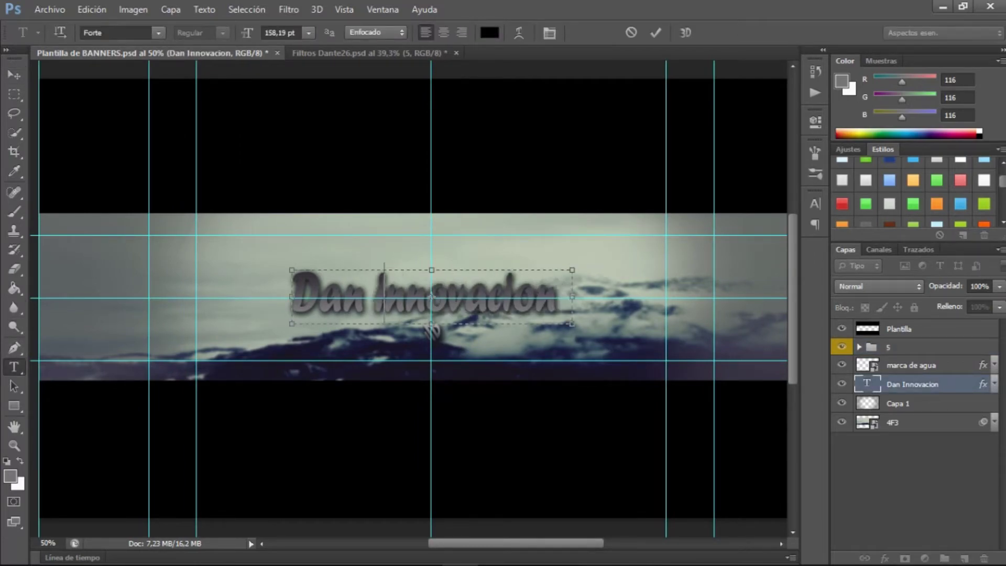
key("ctrl+Return")
key("v")
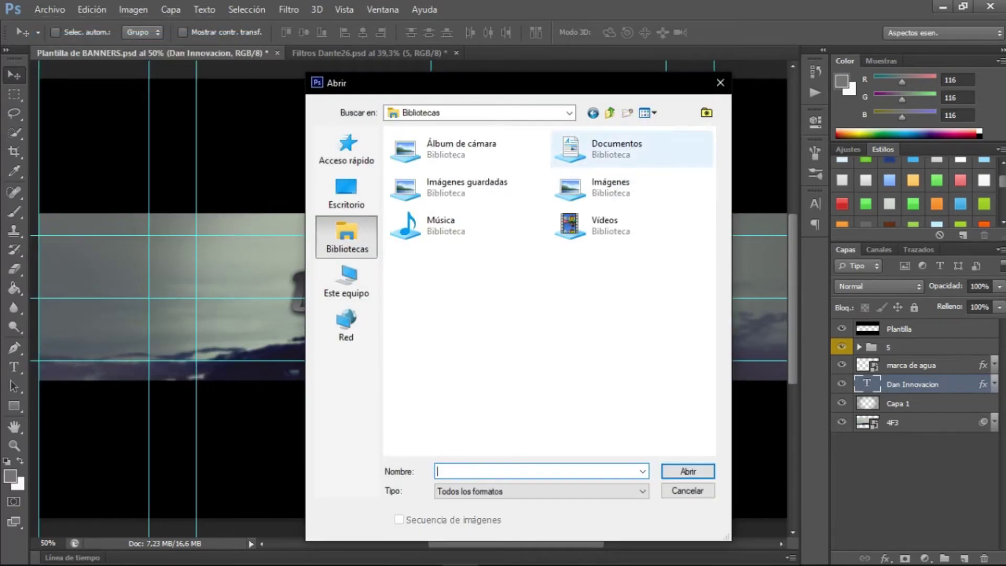
Step: Open POISEN_LIGHTS.psd from the Imágenes library
double_click(572, 190)
double_click(420, 168)
double_click(578, 168)
left_click(424, 173)
key("Return")
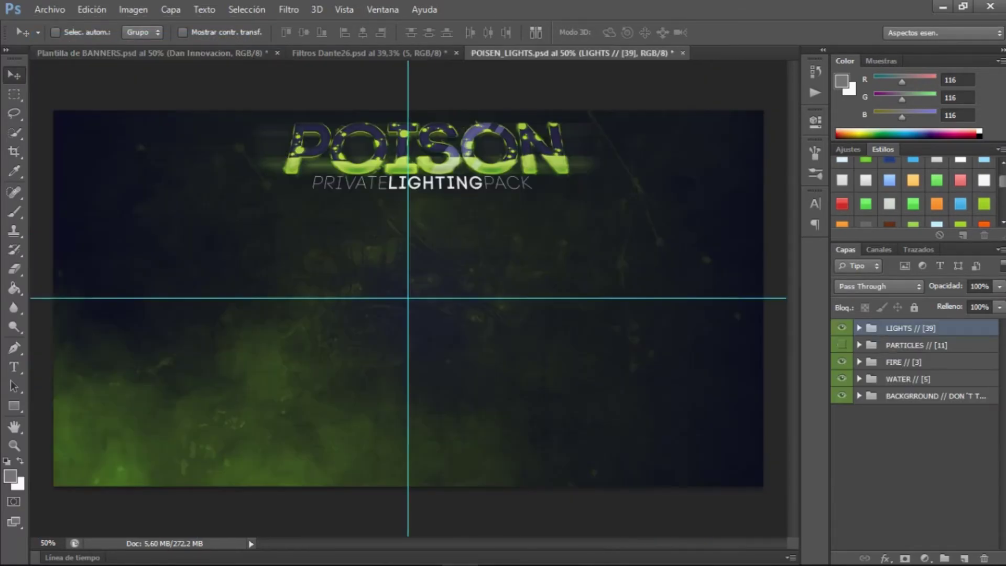
Step: Hide layer 11 Kopie in the PARTICLES group and copy particle layer 4 into the banner document
left_click(912, 345)
left_click(859, 345)
scroll(914, 420, "down", 2)
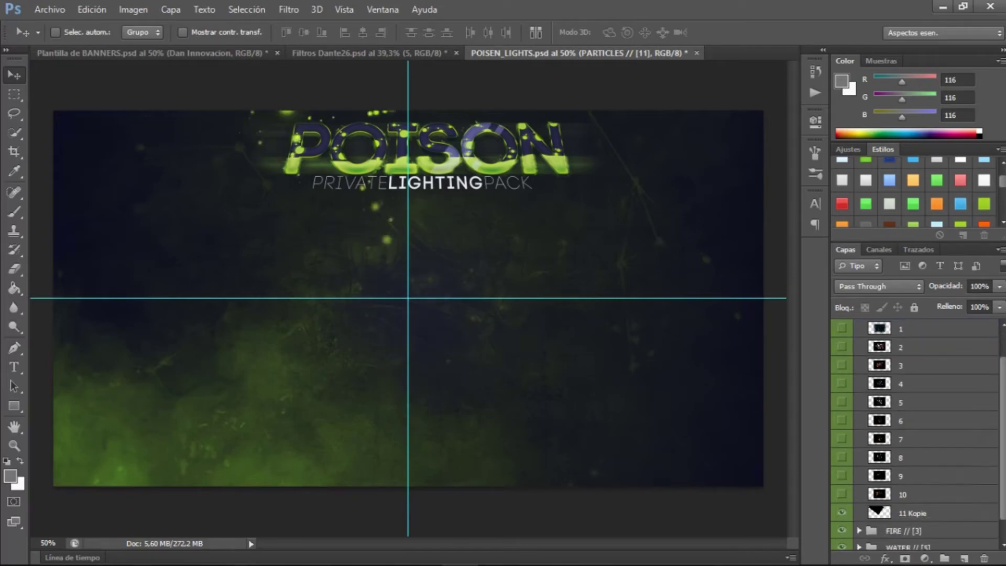
left_click(842, 513)
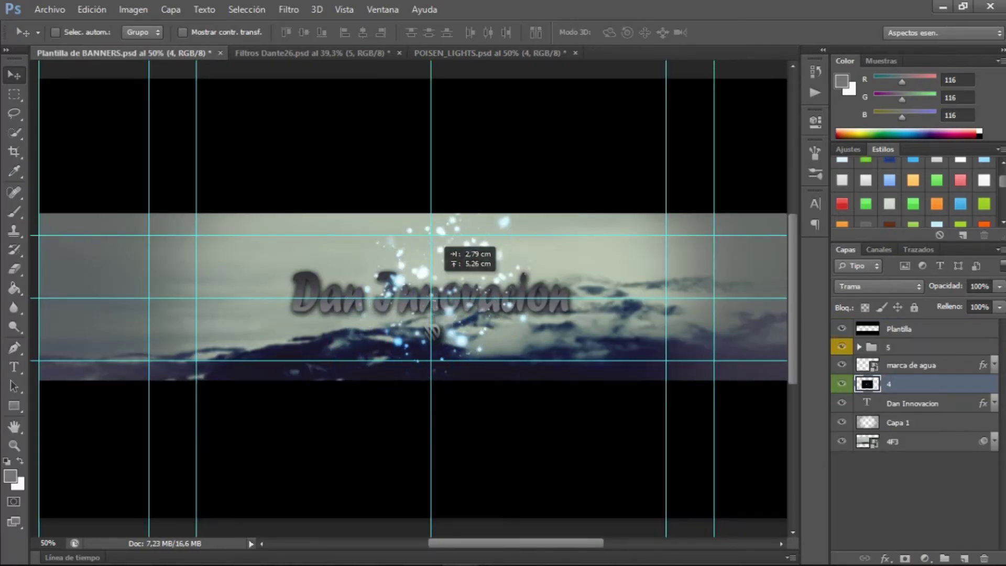
Step: Send particle layer 4 below Capa 1 and shrink it around the centre of the title
key("ctrl+bracketleft")
key("ctrl+bracketleft")
key("ctrl+t")
left_click_drag(618, 432, 586, 388)
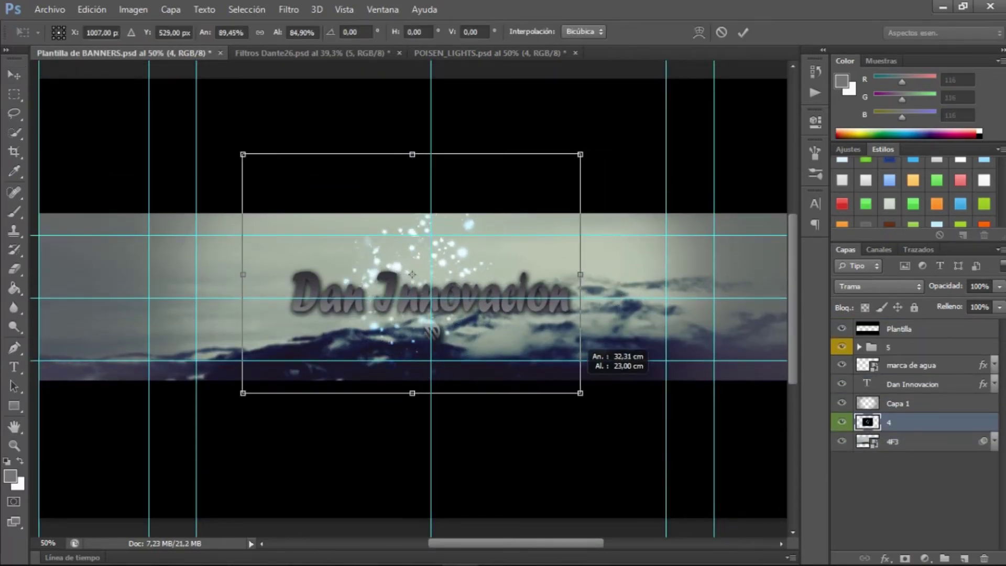
left_click_drag(240, 153, 275, 215)
key("Return")
Step: Set particle layer 4's opacity to 50%
left_click(999, 286)
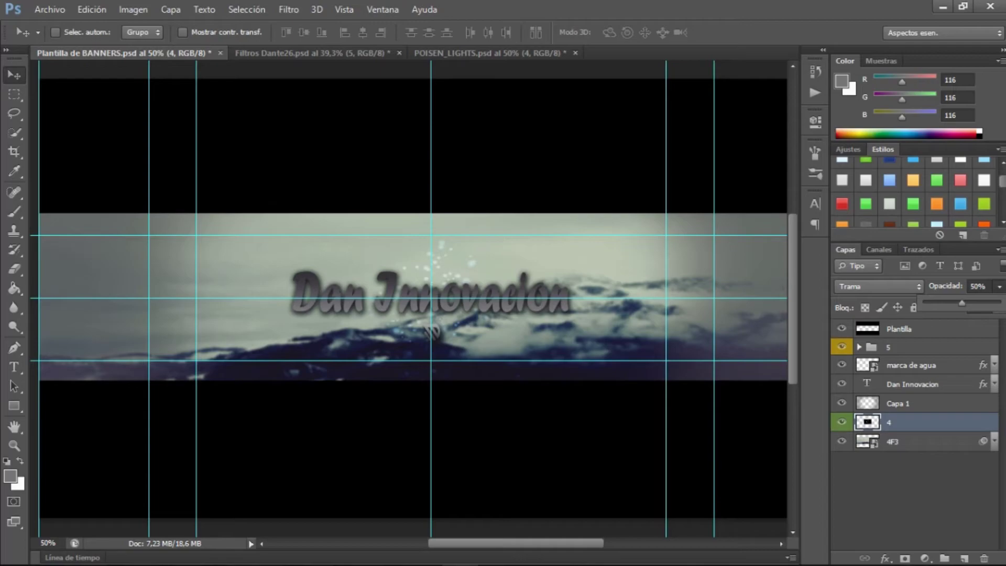
mouse_move(275, 298)
left_mouse_down()
mouse_move(220, 298)
mouse_move(262, 298)
left_mouse_up()
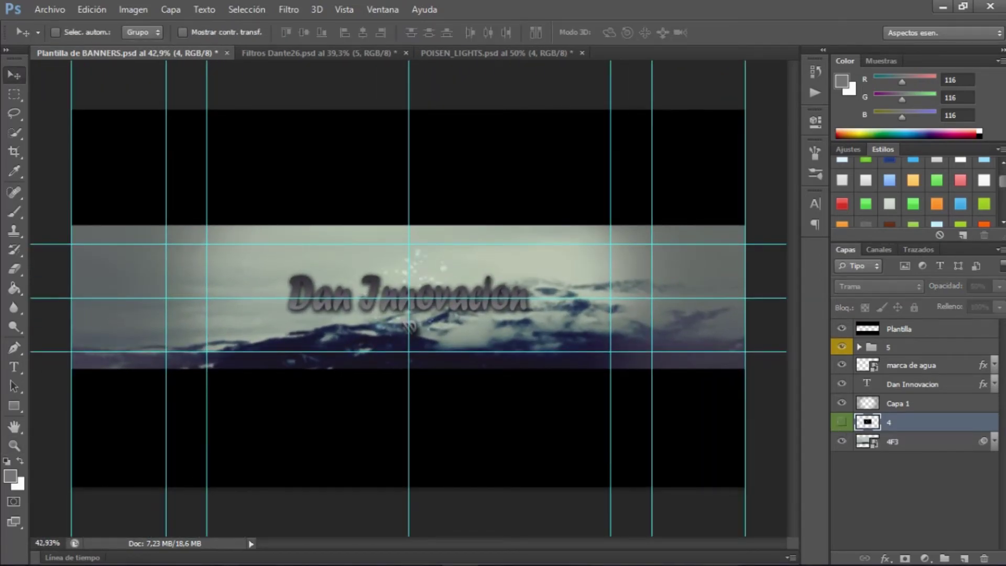
Step: Switch to POISEN_LIGHTS.psd and close it without saving the changes
key("ctrl+shift+Tab")
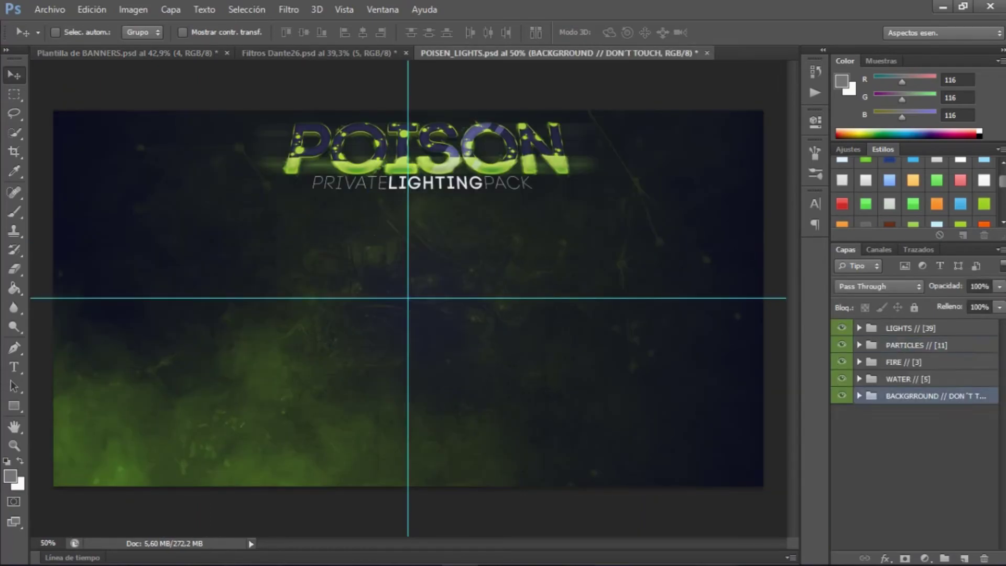
left_click(908, 379)
key("ctrl+w")
key("n")
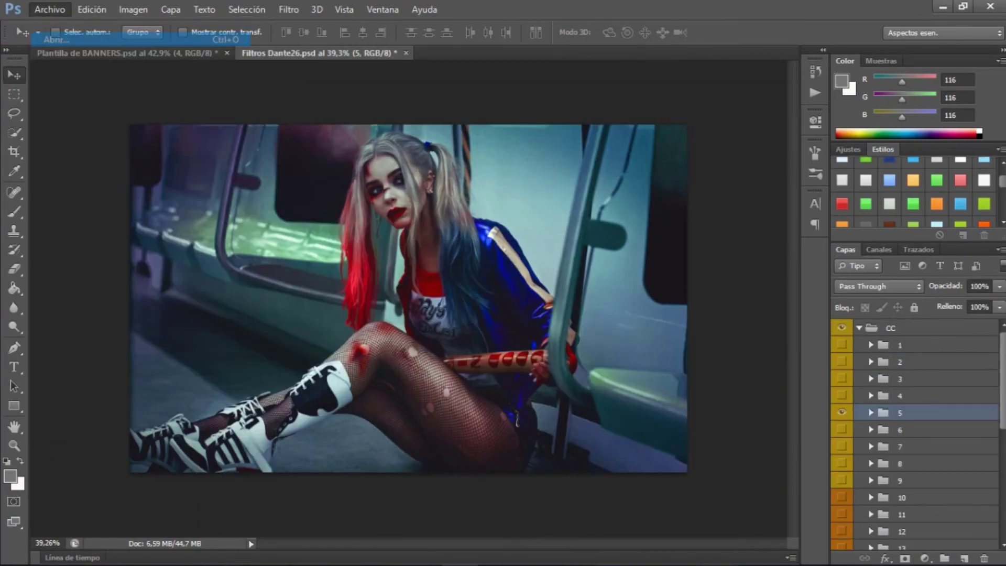
Step: Open the CookiePack.psd resource file
key("ctrl+o")
key("alt+Down")
key("Up")
key("Return")
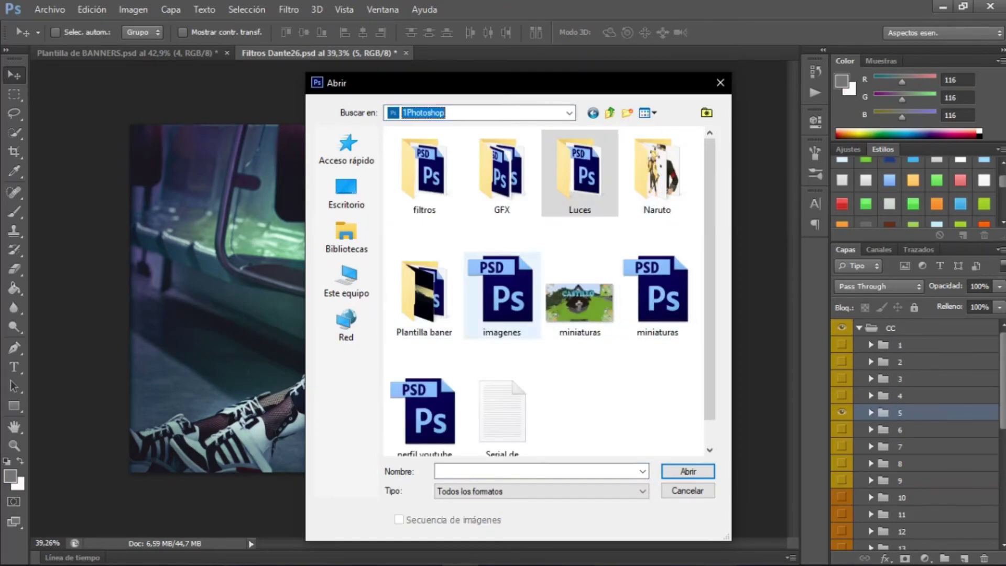
key("Left")
key("Escape")
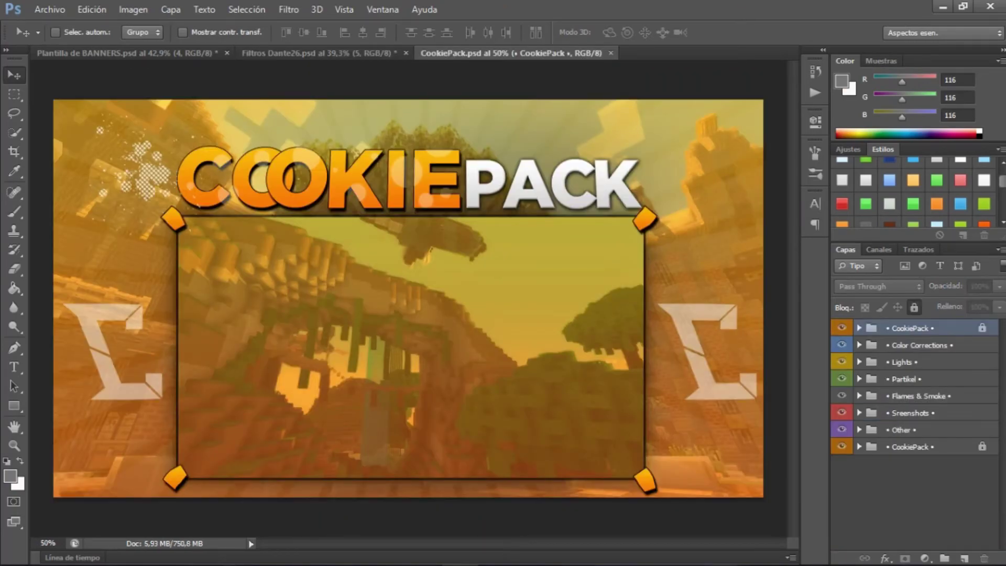
Step: Copy the Retrostreifen 1 sunburst layer from the Other group of CookiePack.psd into the banner document
left_click(859, 362)
left_click(859, 361)
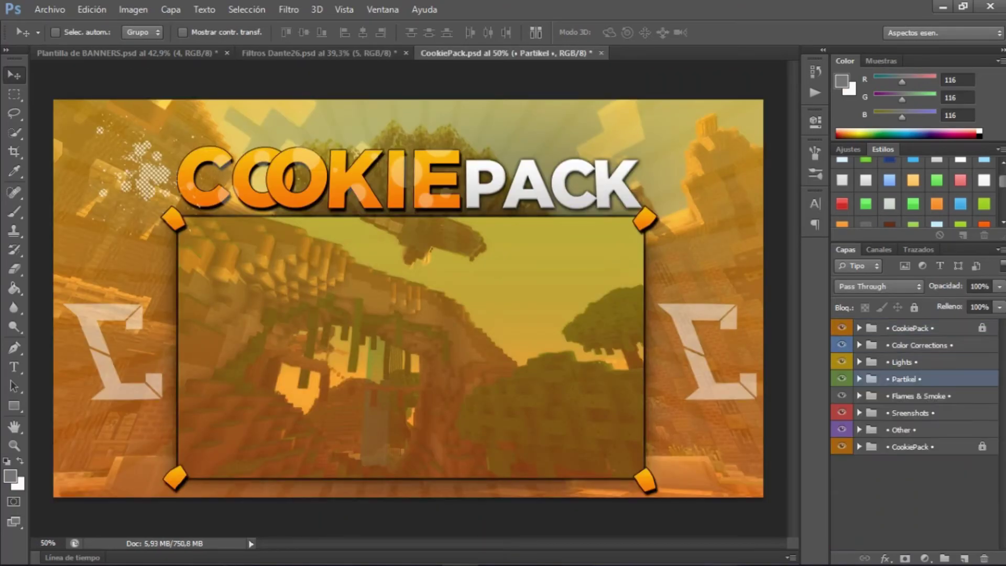
left_click(859, 429)
left_click(870, 447)
left_click(842, 446)
left_click_drag(891, 464, 409, 299)
Step: Stretch the Retrostreifen 1 layer horizontally so its rays span the full width of the banner
key("ctrl+t")
left_click_drag(609, 298, 745, 298)
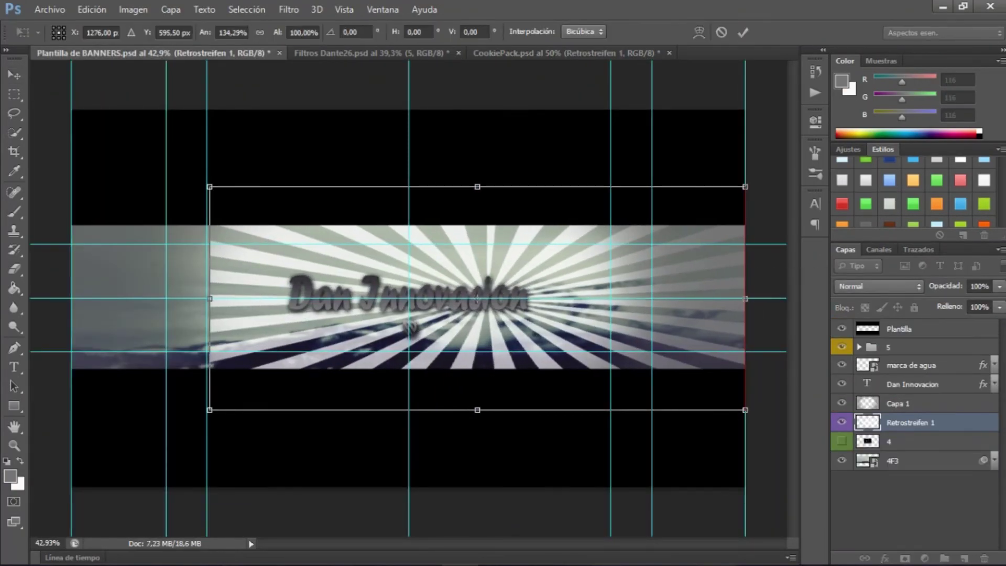
left_click_drag(209, 298, 72, 298)
key("Return")
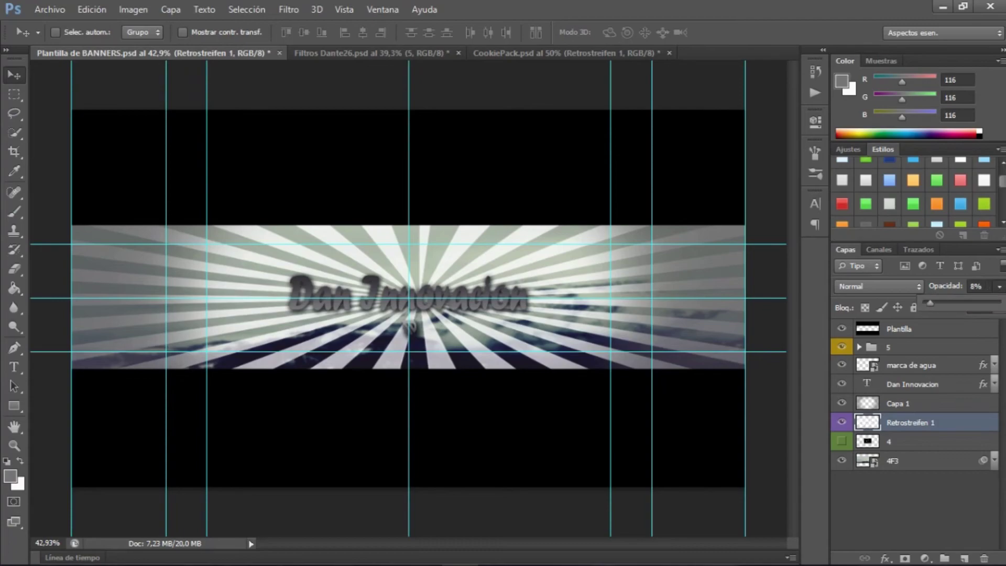
Step: Set the Retrostreifen 1 layer's opacity to 18% and hide the layer
left_click_drag(930, 303, 937, 303)
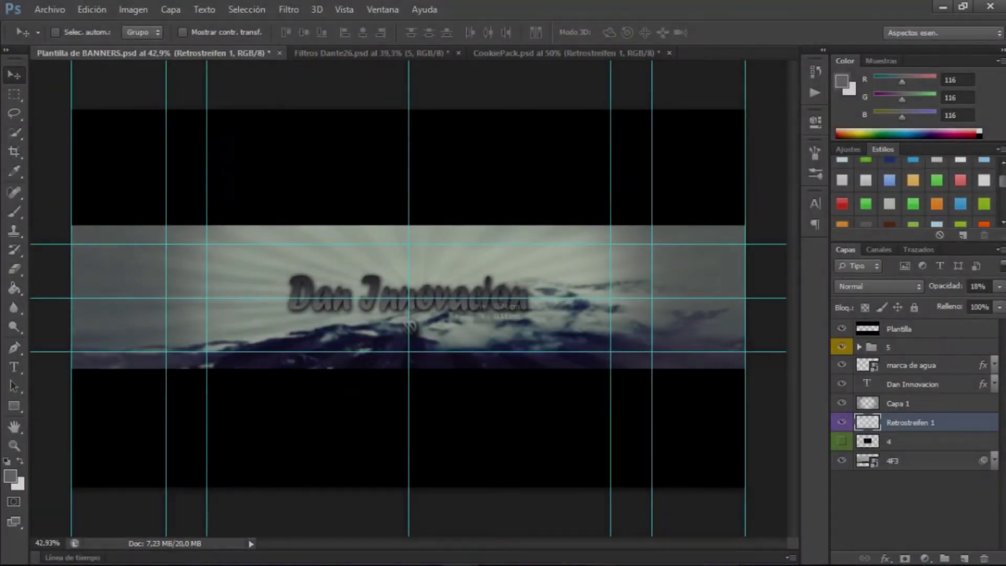
left_click_drag(409, 326, 409, 326)
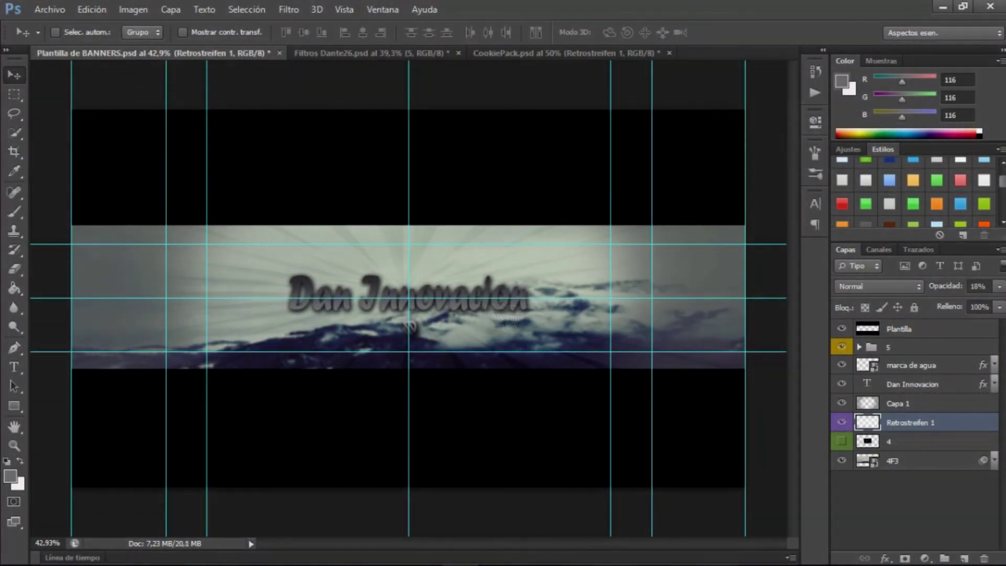
left_click(50, 9)
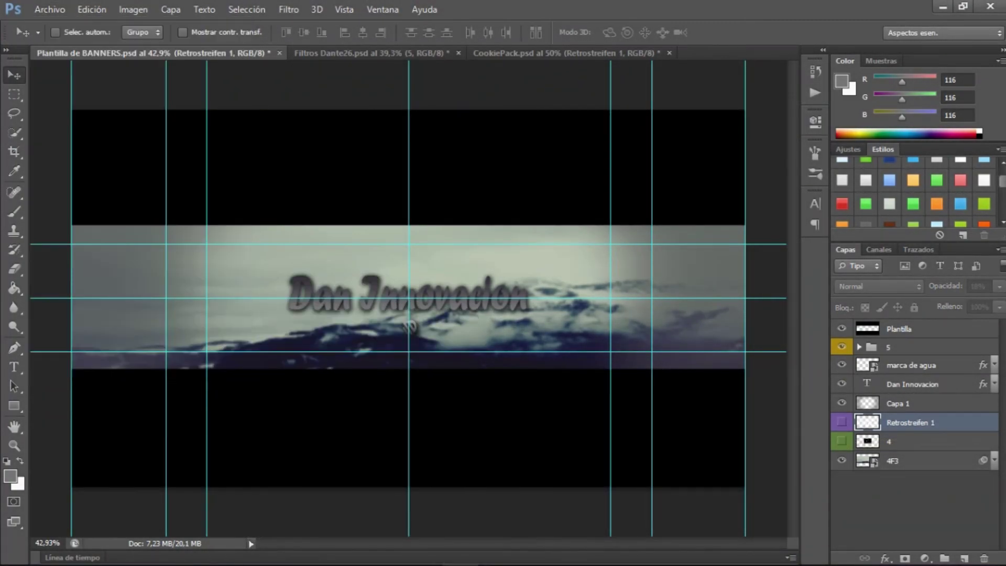
left_click(49, 9)
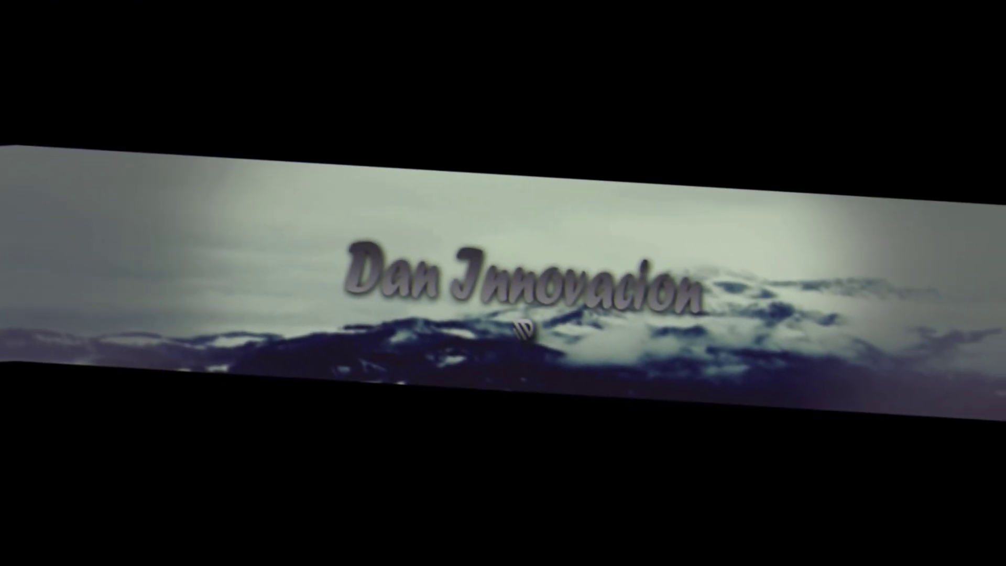